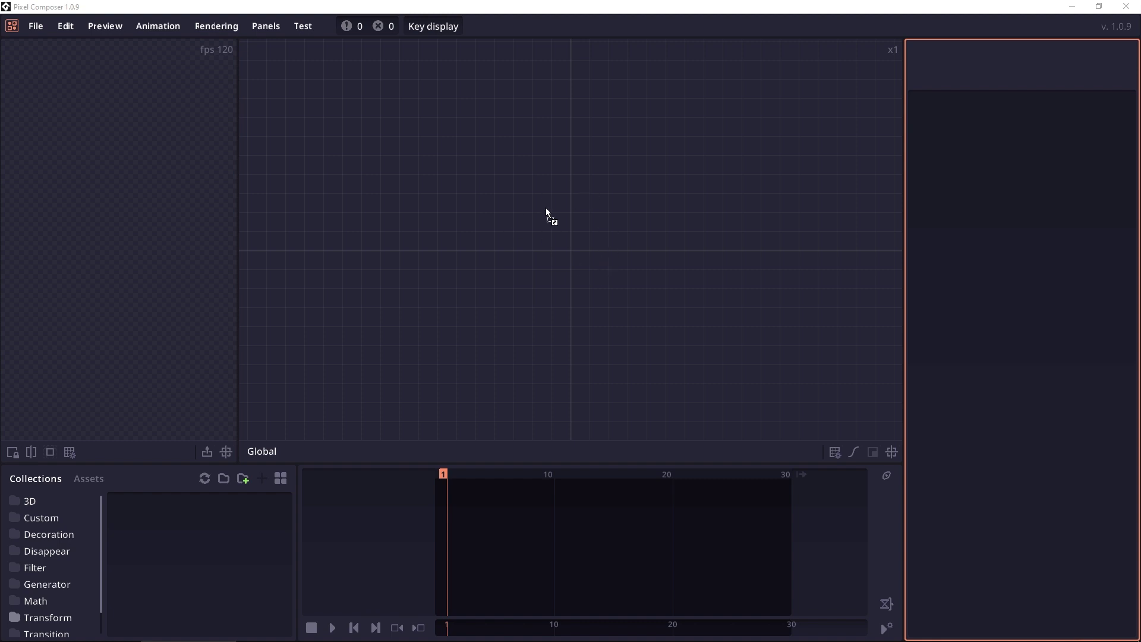
Import the voxel spaceship model into the empty graph, preview its 3D Obj node and move it closer to the palette texture node
drag(546, 208, 545, 208)
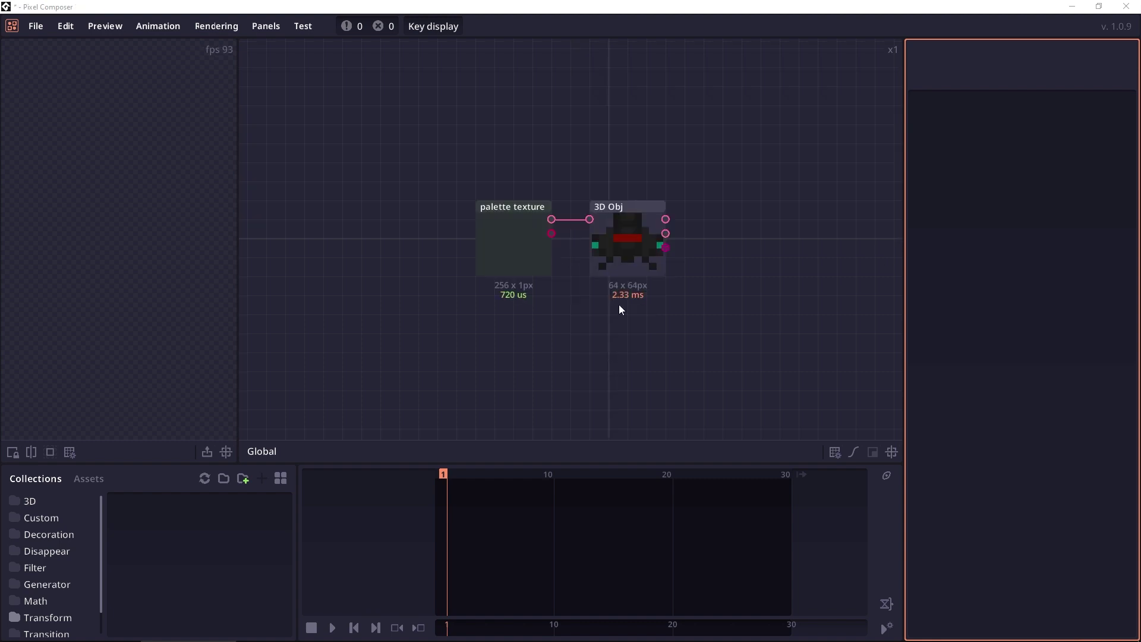
click(613, 244)
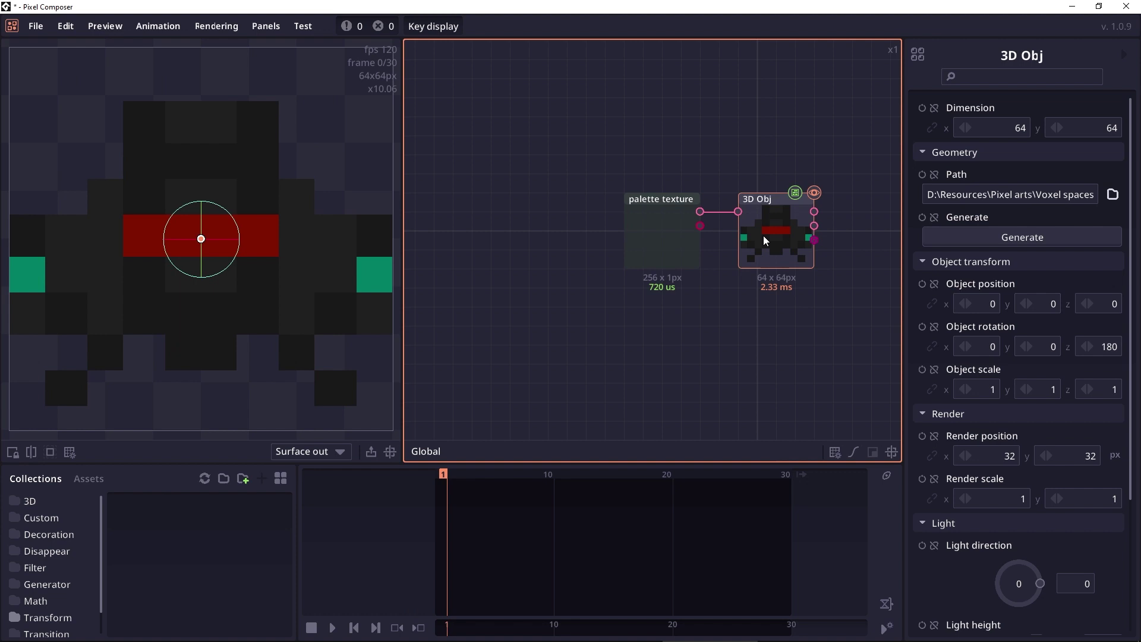
drag(767, 204, 758, 206)
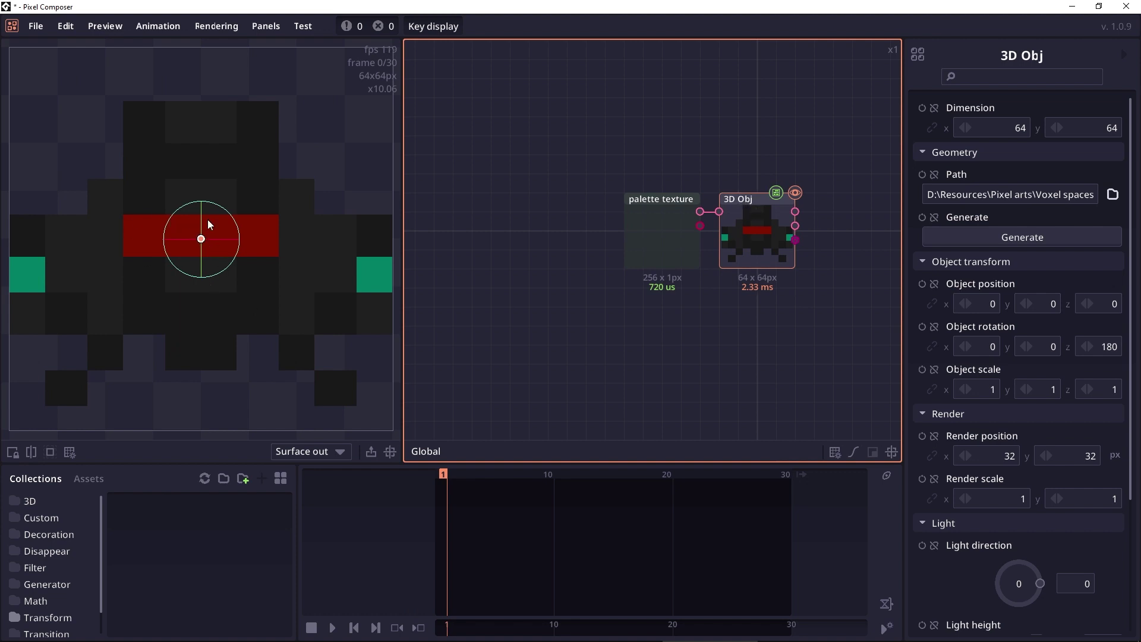
Set the 3D Obj node to 128 x 128 px with render scale 0.50 and rotate it to about 63.20 on x and y
mouse_move(205, 240)
mouse_down()
mouse_move(151, 216)
mouse_move(187, 198)
mouse_move(332, 304)
mouse_move(226, 217)
mouse_move(188, 248)
mouse_up()
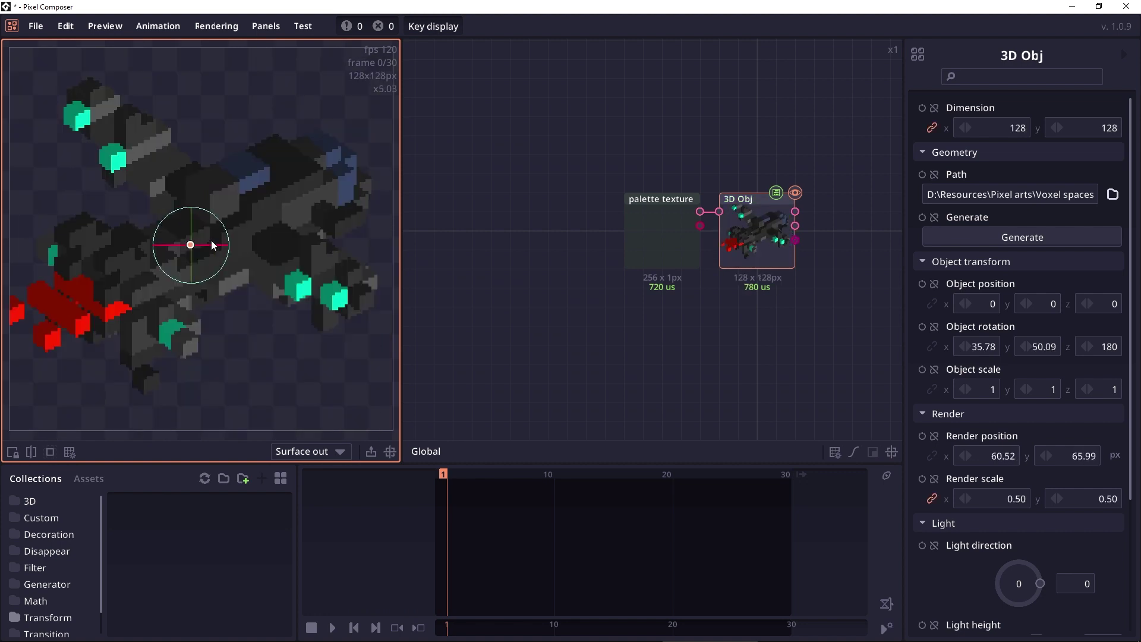
drag(211, 240, 236, 260)
Set the 3D Obj node's light direction to about -378
scroll(1018, 332, down, 2)
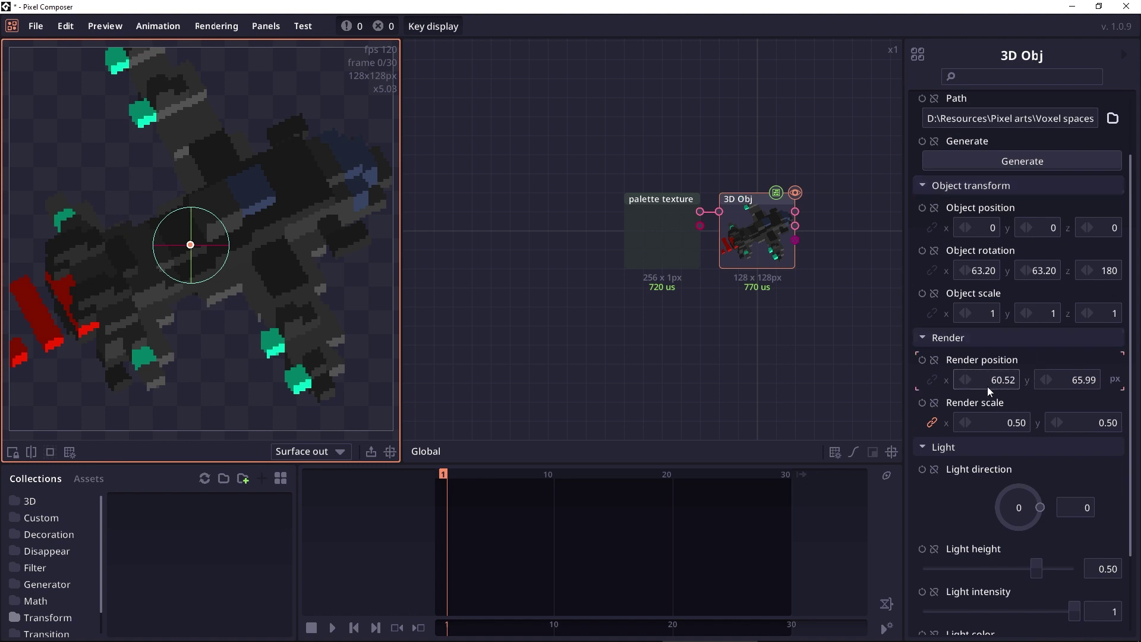
scroll(1014, 369, down, 3)
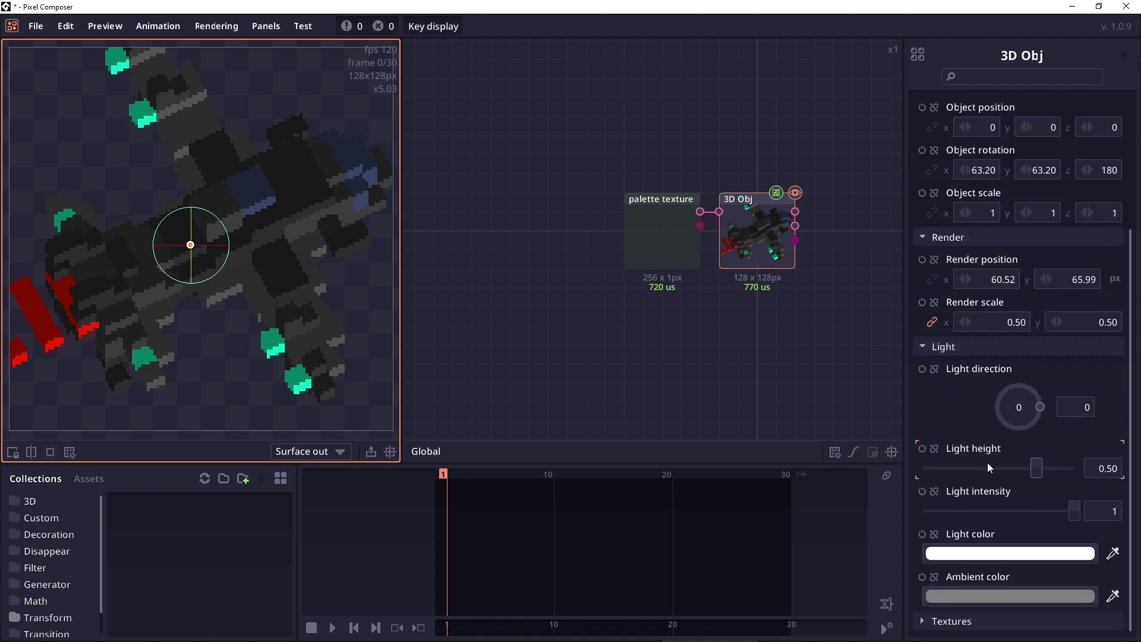
drag(1046, 406, 1067, 429)
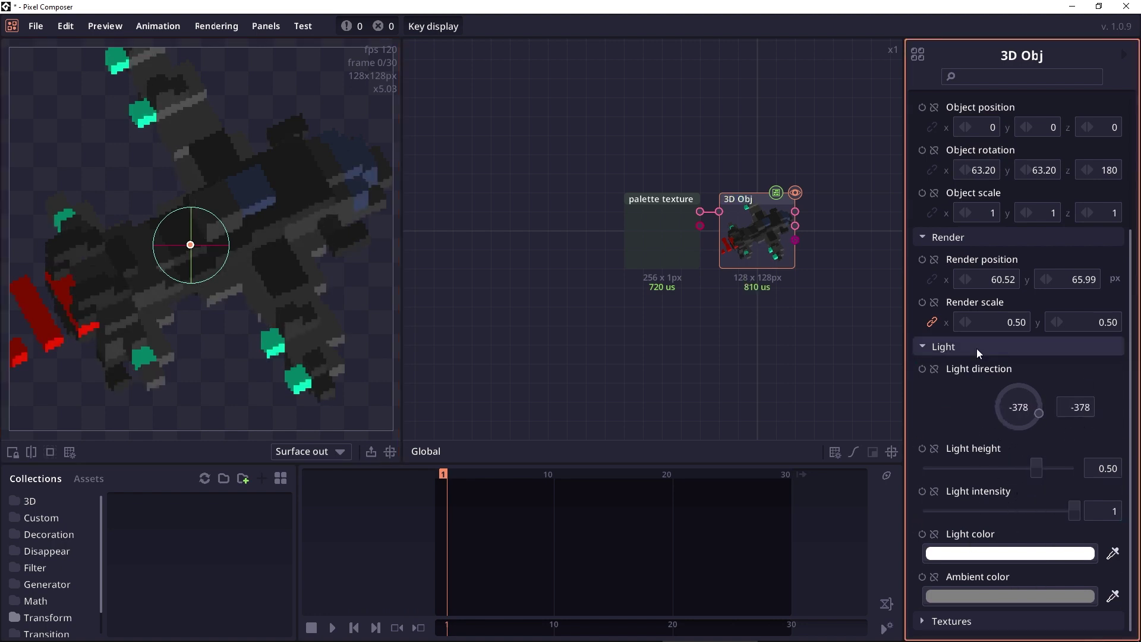
Rotate the spaceship to about 45.31 on x and move its render position to about 59.92, 69.57 px
scroll(976, 348, up, 5)
scroll(1025, 263, down, 2)
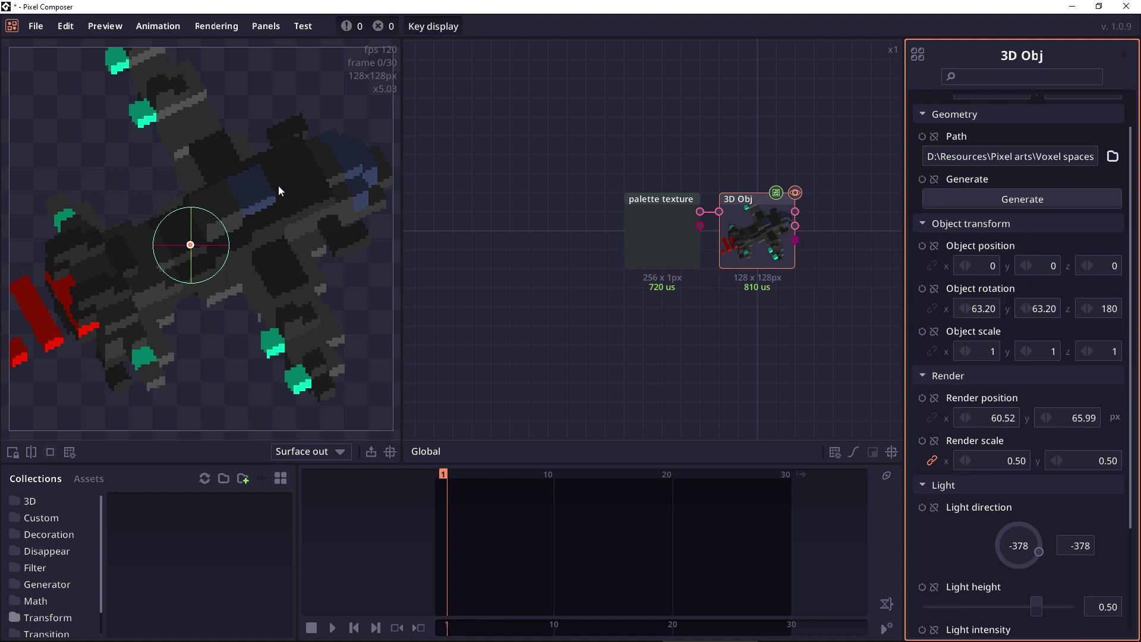
drag(192, 244, 200, 186)
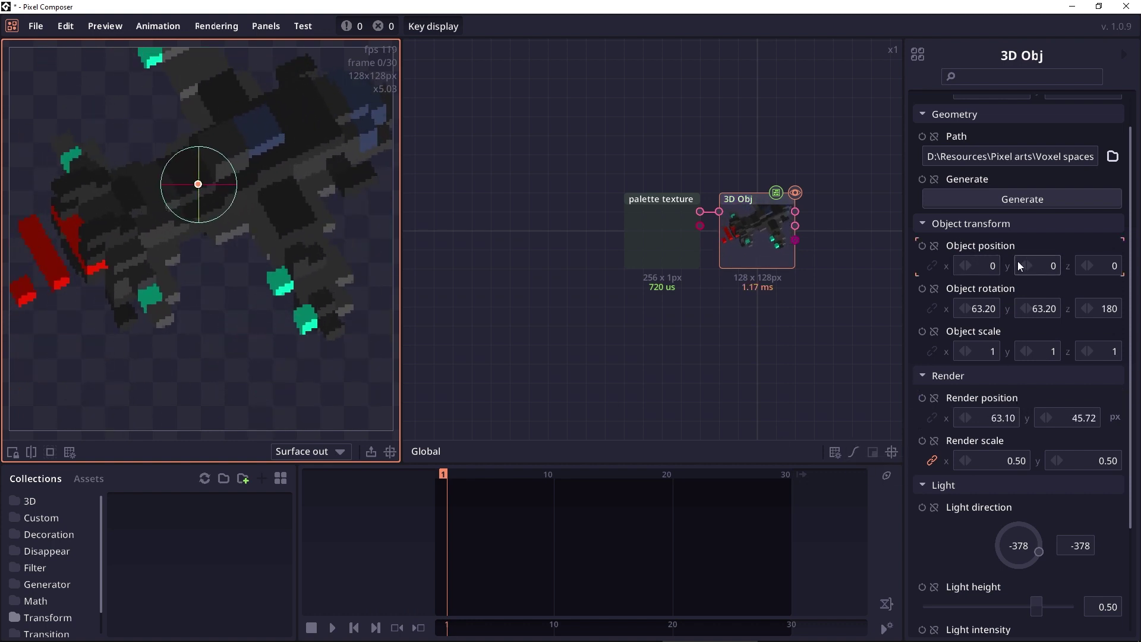
drag(198, 184, 215, 230)
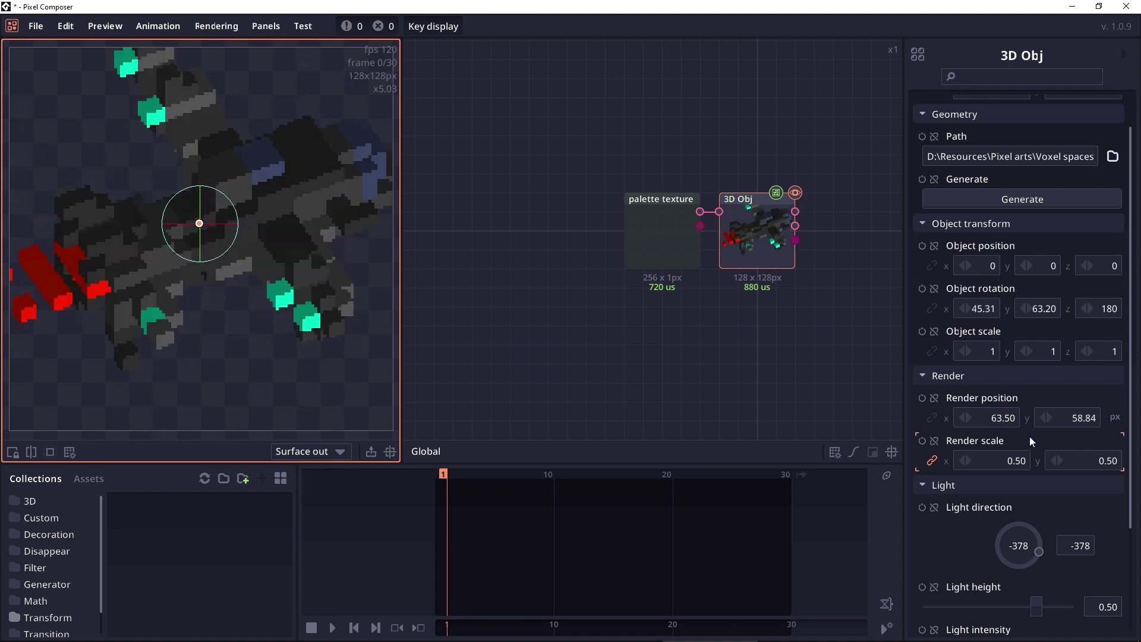
drag(199, 223, 189, 255)
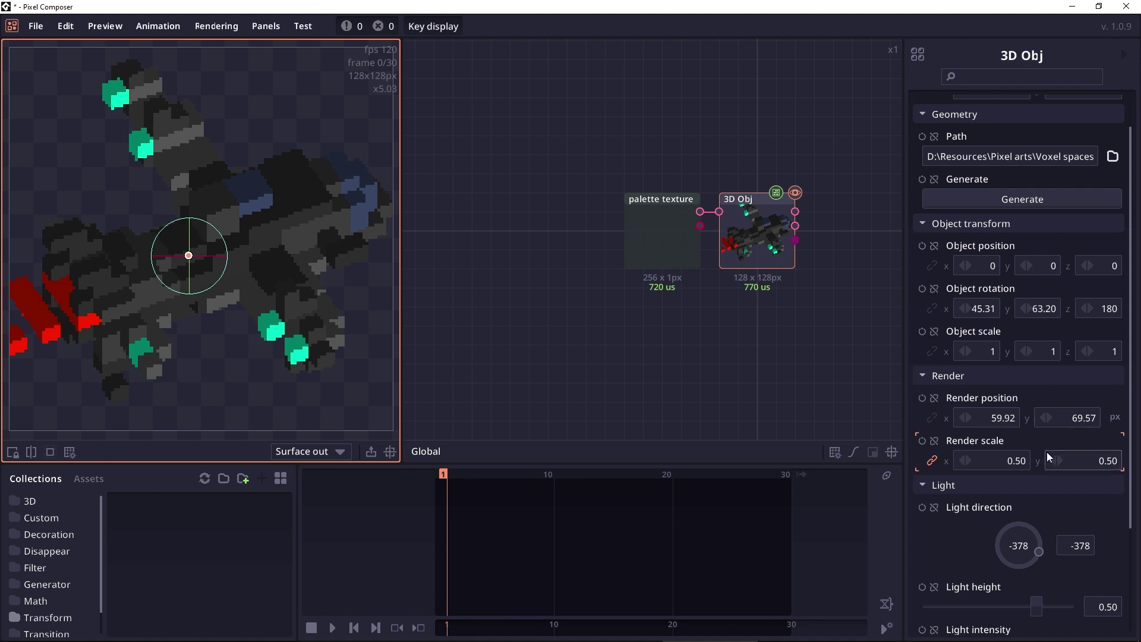
Add a 3D Transform node fed by the 3D Obj node's 3D object output
drag(771, 236, 679, 204)
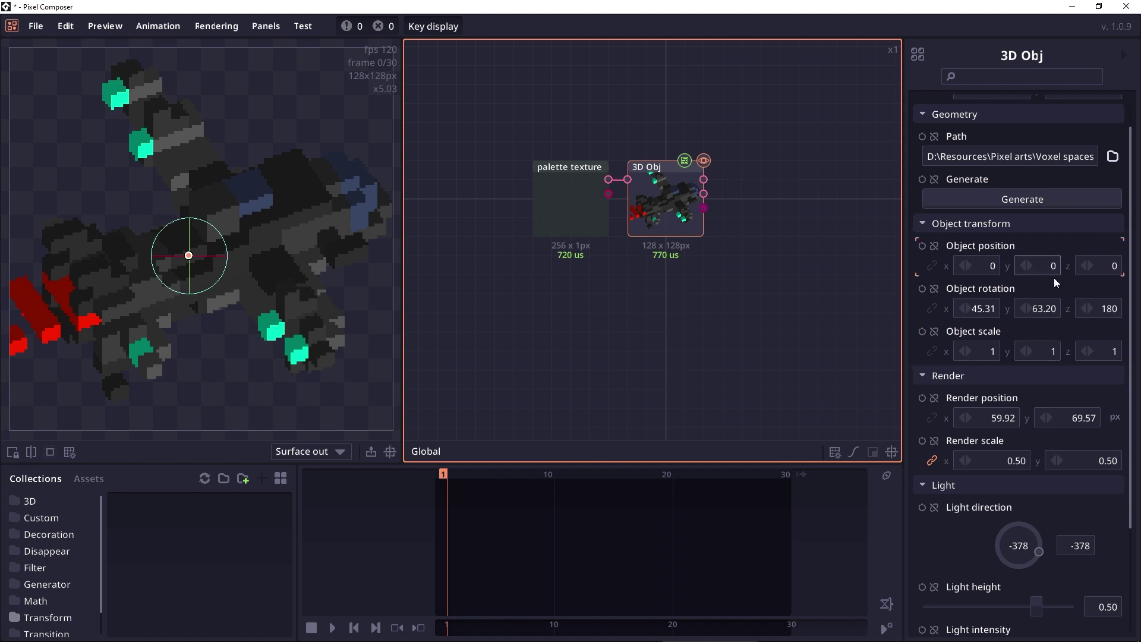
drag(705, 207, 635, 285)
click(687, 351)
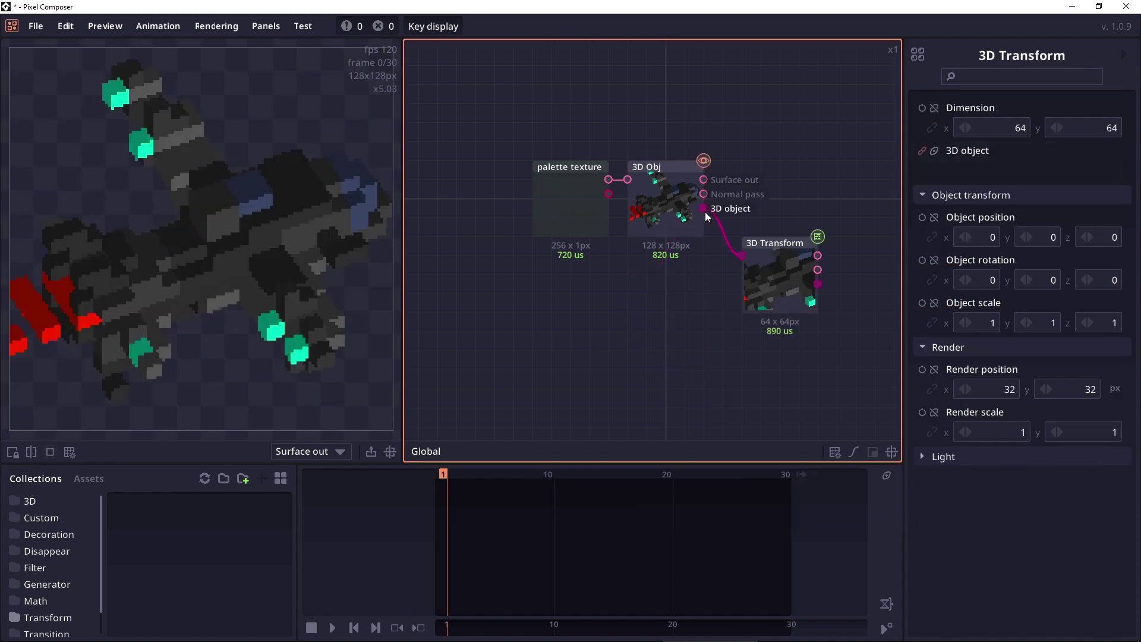
click(778, 291)
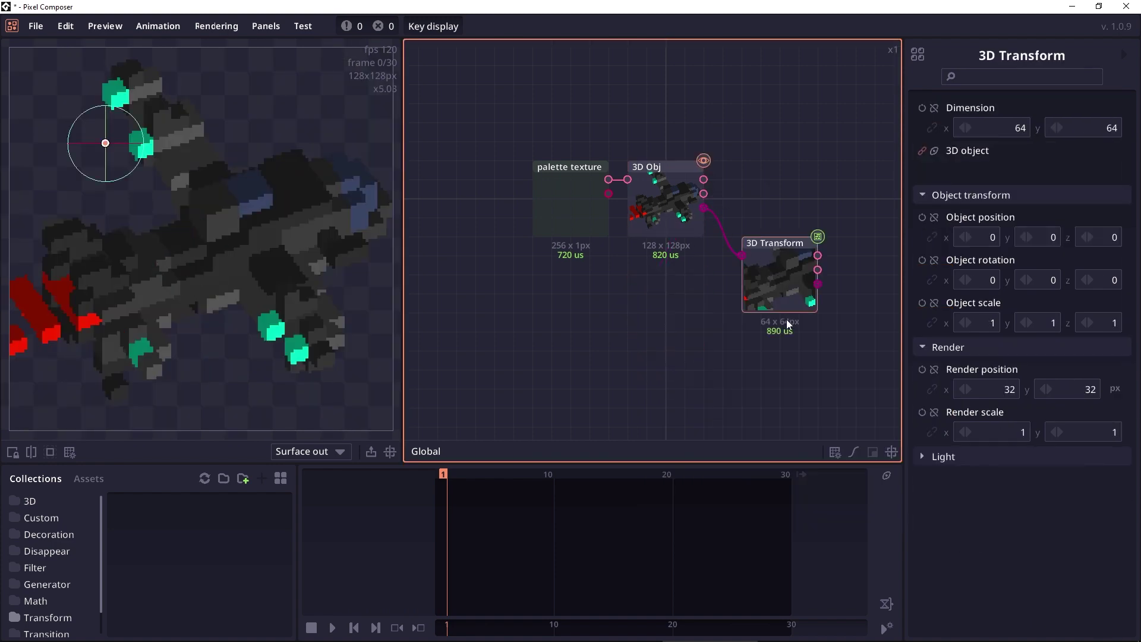
Move the 3D Obj node's render position to about 53.36, 73.15 px
click(666, 202)
drag(184, 254, 243, 283)
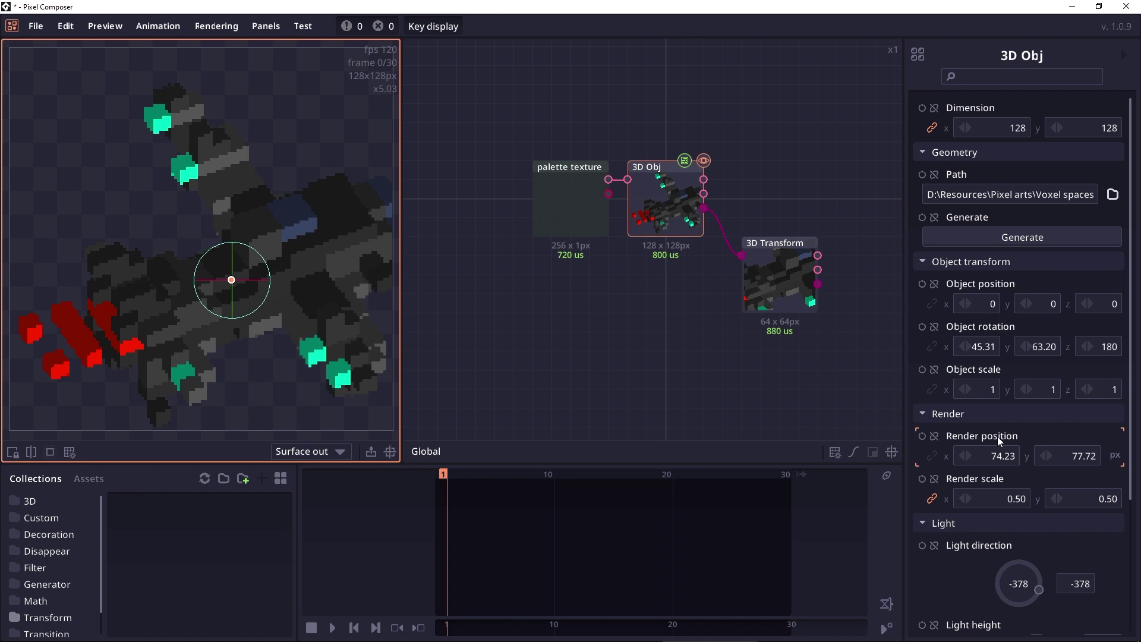
key(ctrl+z)
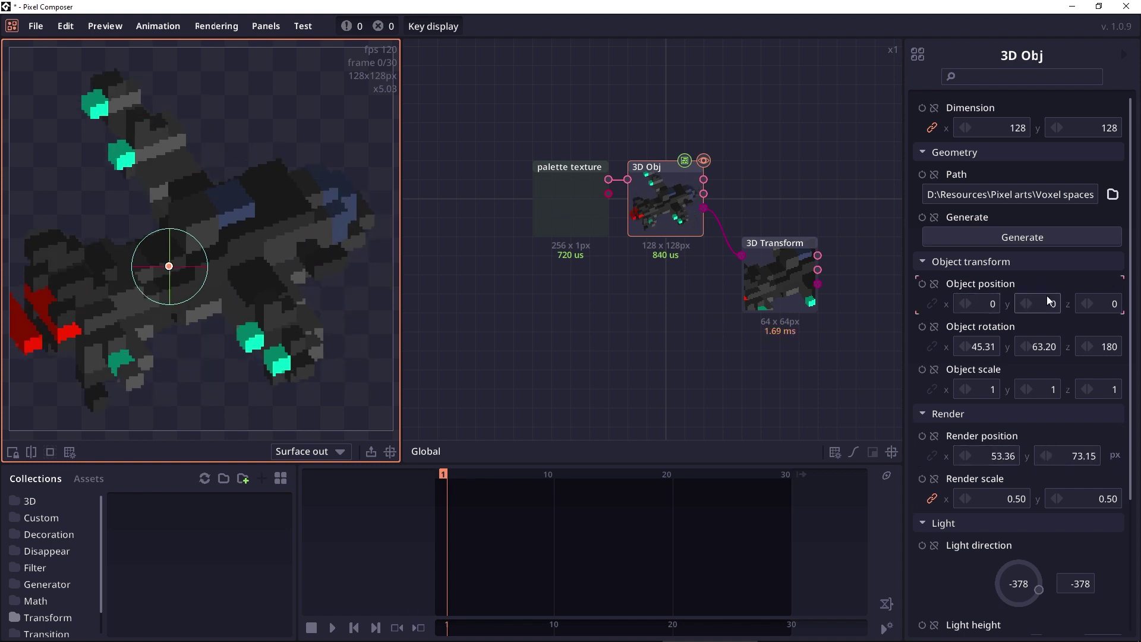
Try an object position x of 0.50 on the 3D Obj node and delete the 3D Transform node
drag(994, 302, 997, 330)
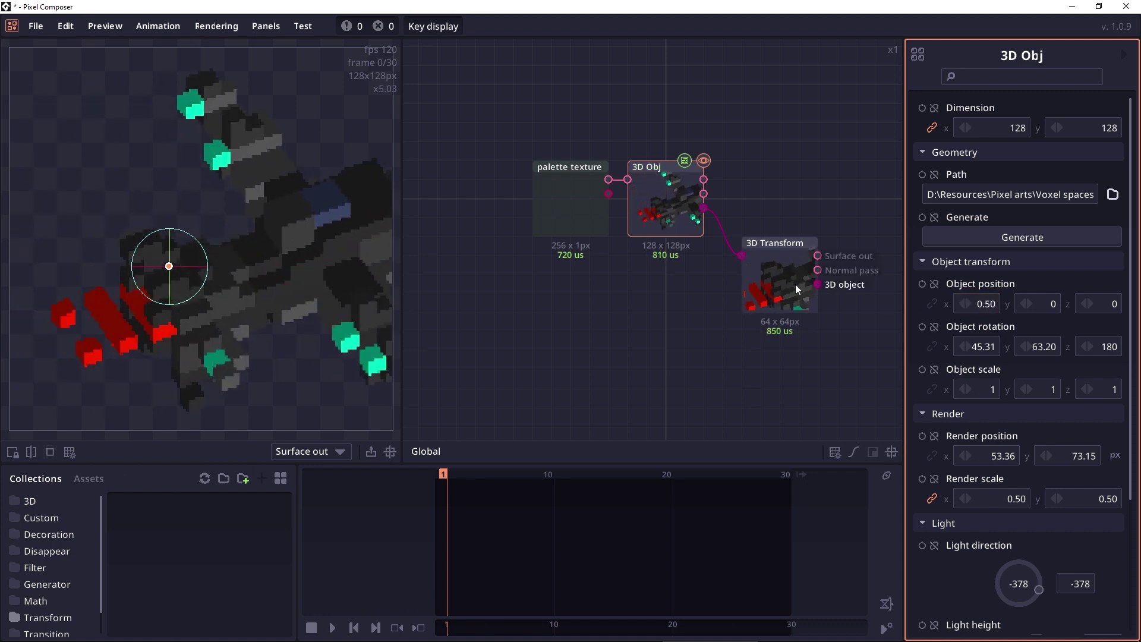
click(774, 280)
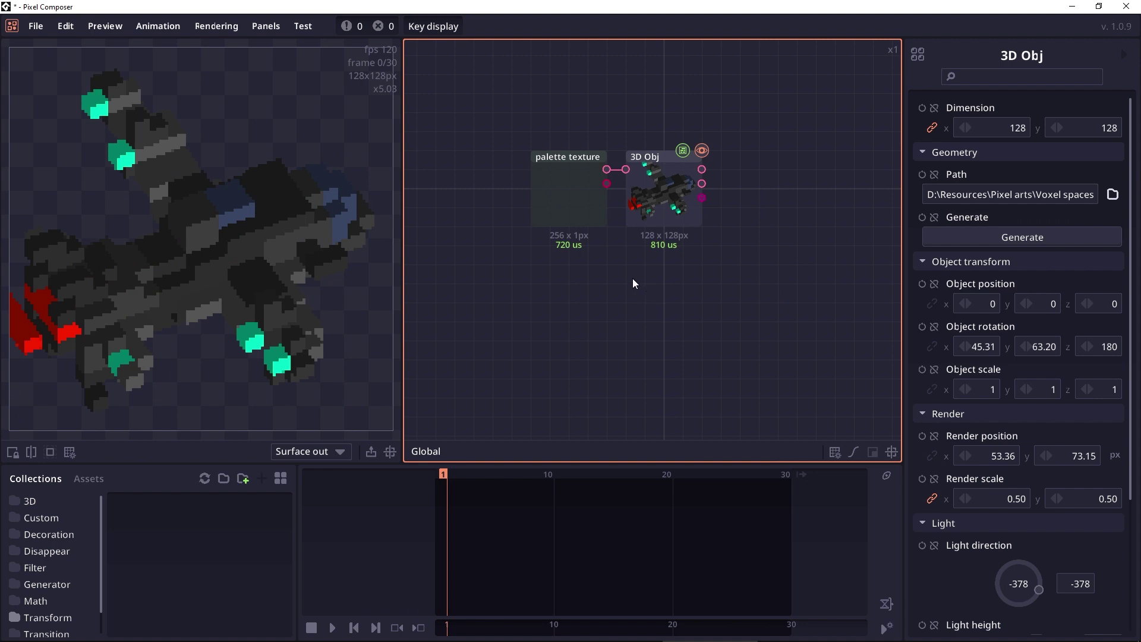
Add a 3D Cube node below the 3D Obj node
drag(633, 278, 598, 198)
right_click(595, 186)
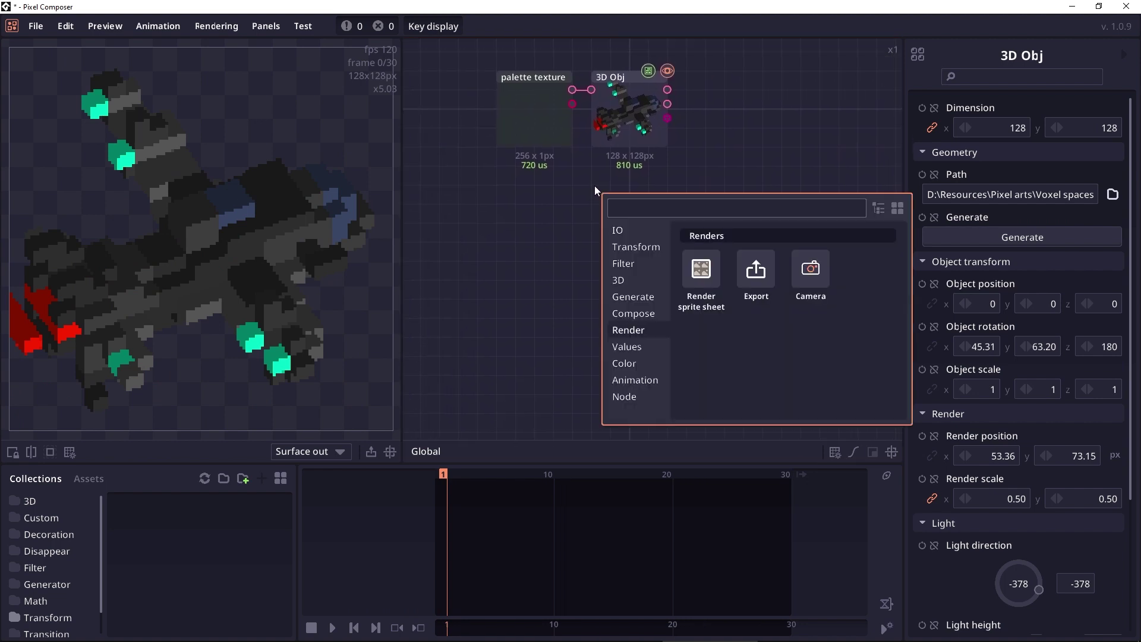
click(632, 279)
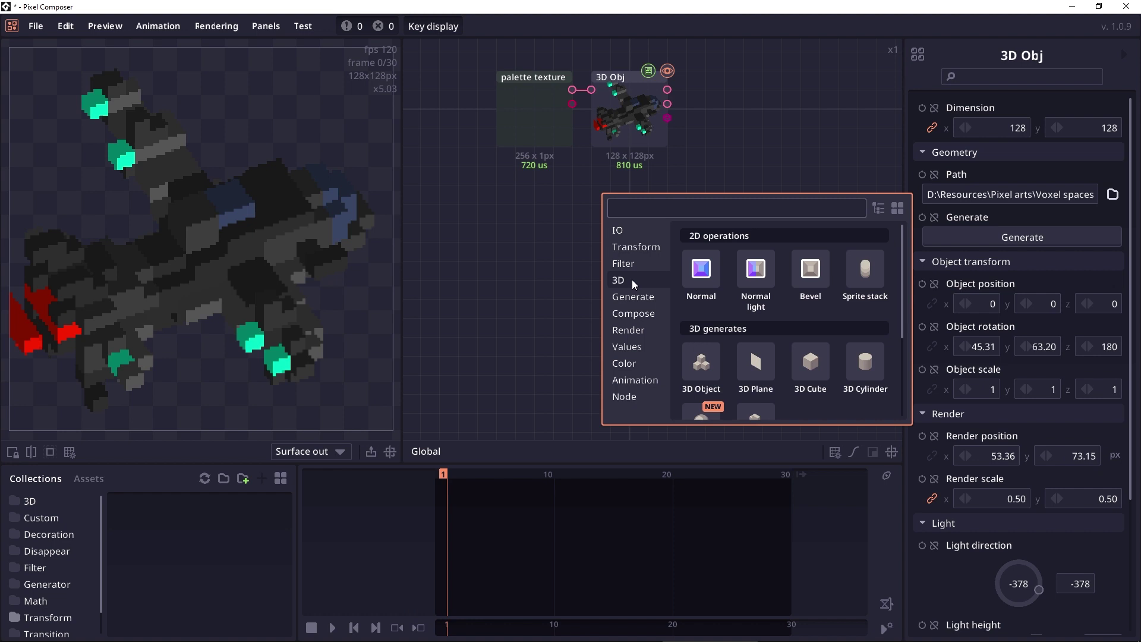
scroll(703, 265, down, 2)
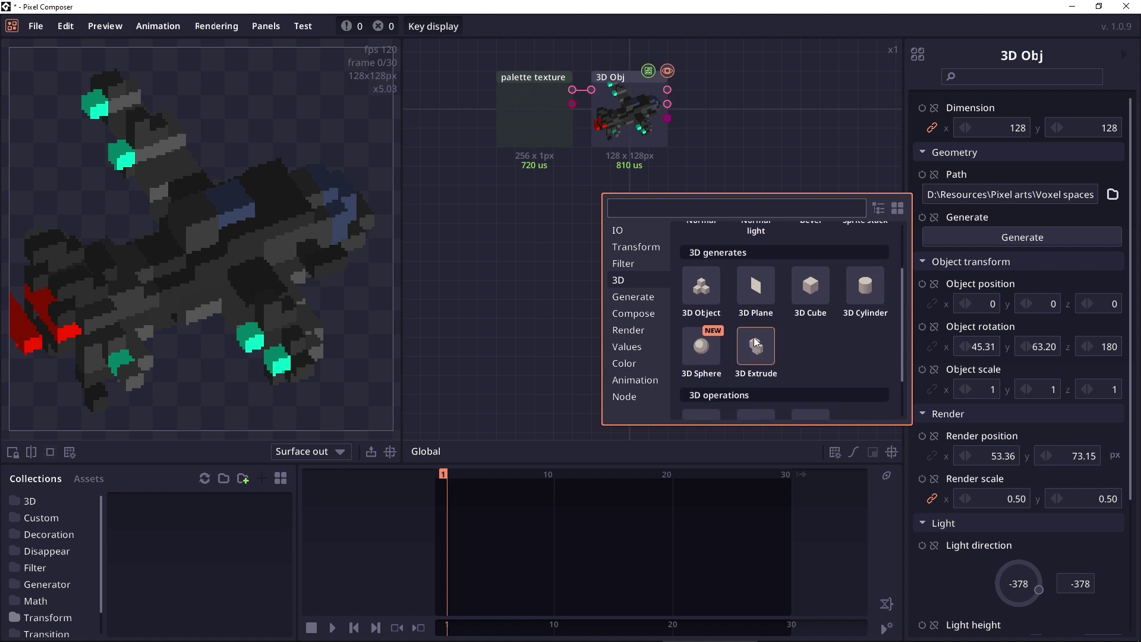
click(811, 287)
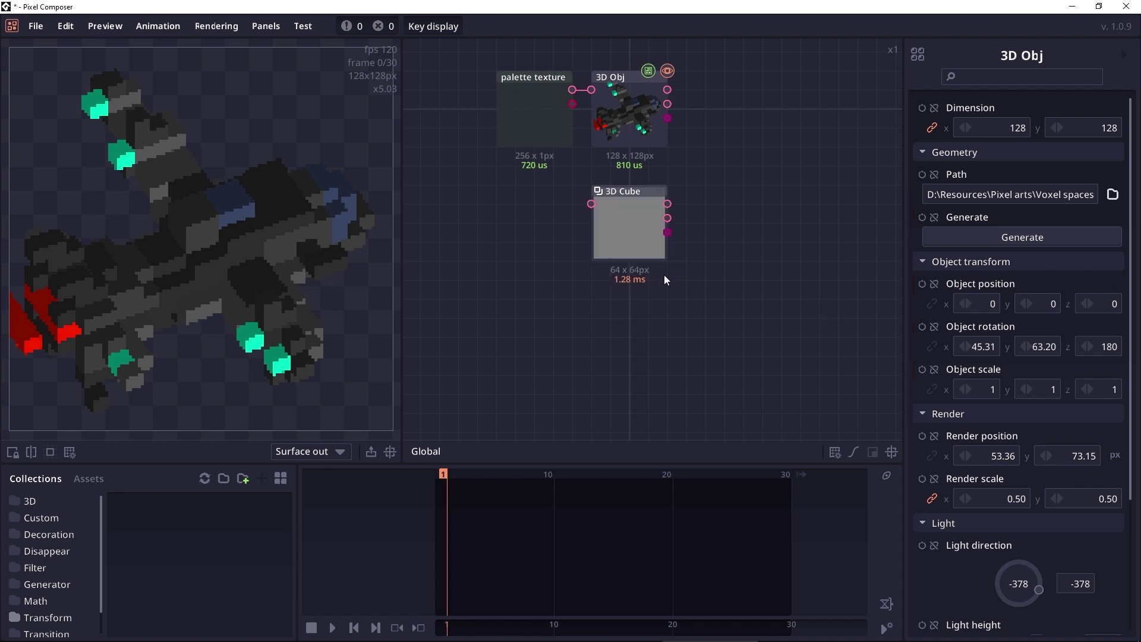
Preview the 3D Cube with render scale 0.50 and rotate it to about -36.37 on x and -41.74 on y
click(639, 230)
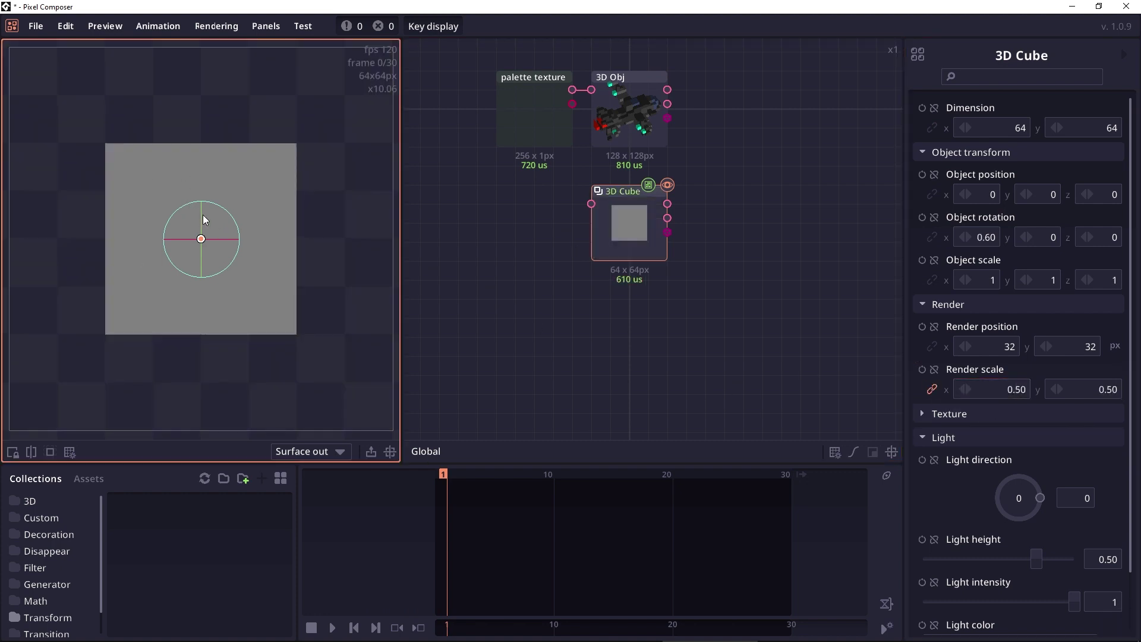
drag(202, 215, 207, 240)
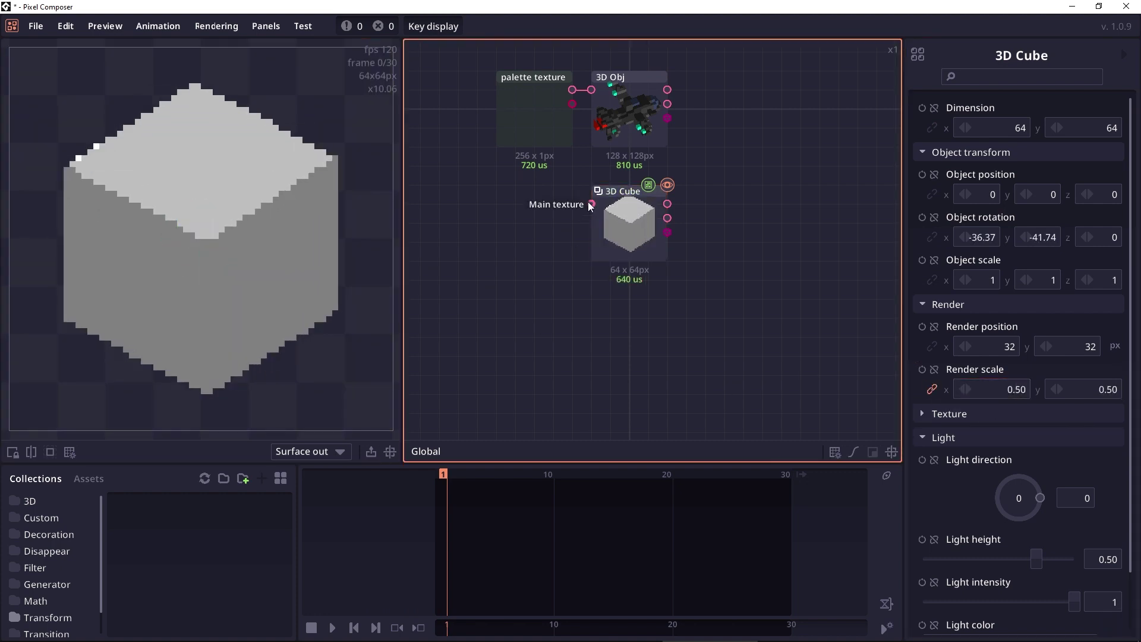
Add the Texture map generator as the cube's main texture and rotate the cube to about -38.16 on y
drag(551, 216, 656, 212)
right_click(580, 197)
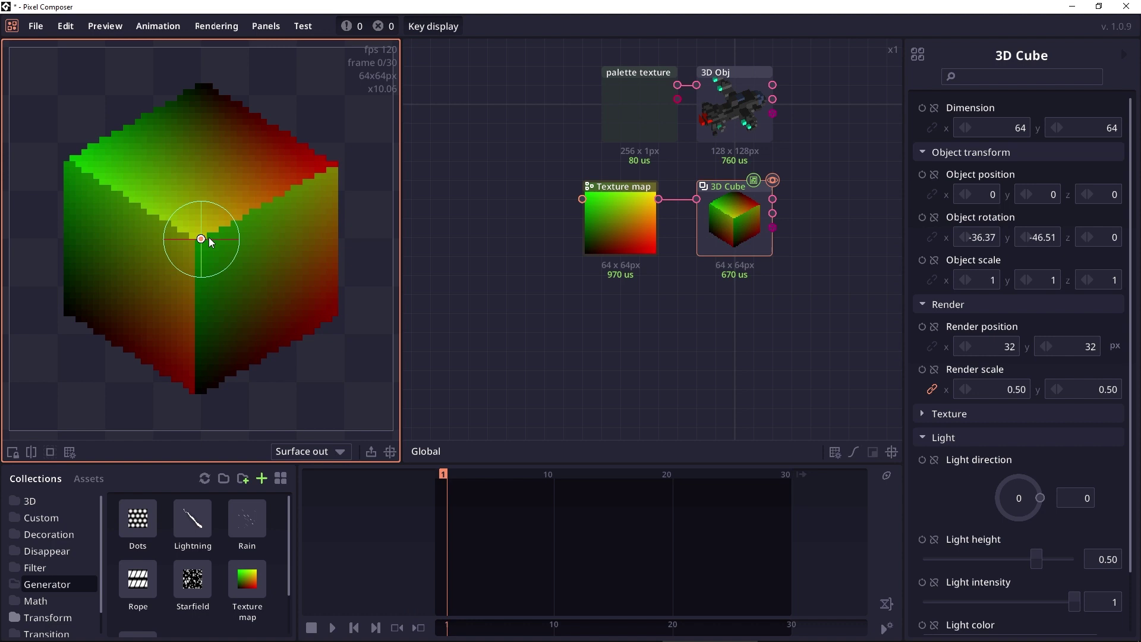
drag(209, 237, 233, 236)
Examine the 3D Cube's texture settings, including the per-face texture slots, and its light settings
drag(701, 308, 675, 300)
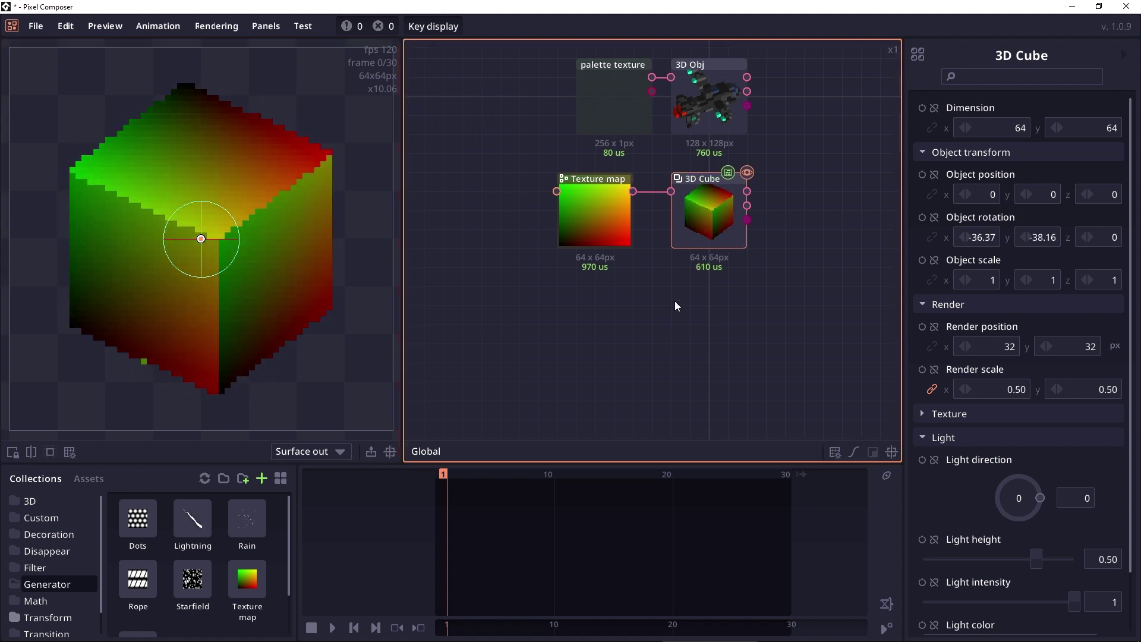
click(965, 419)
scroll(959, 419, down, 3)
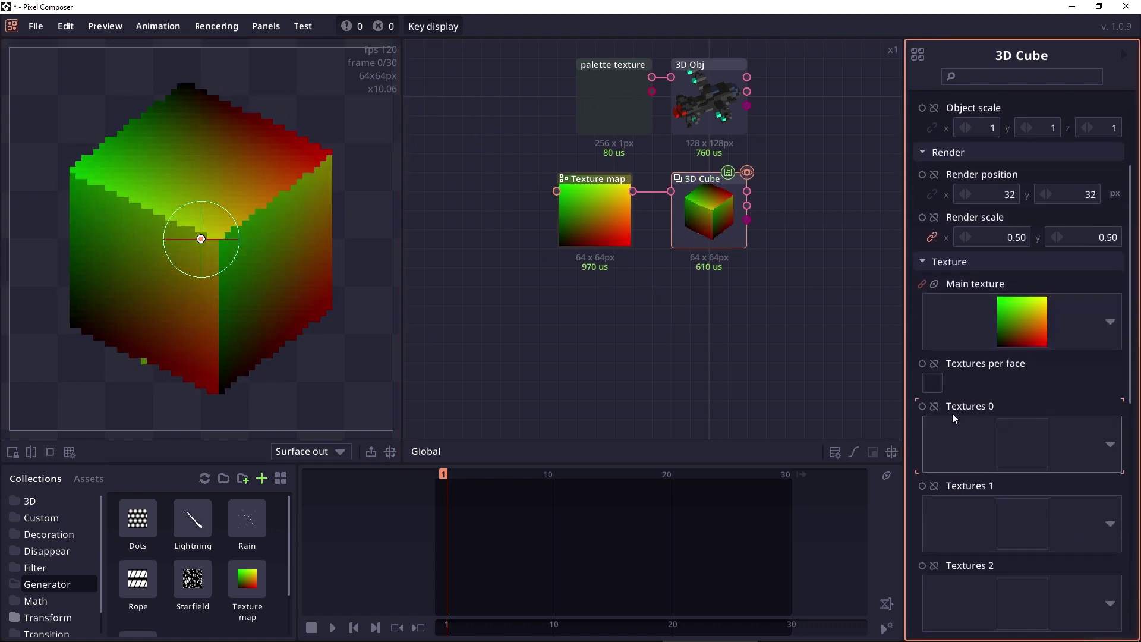
scroll(998, 428, down, 3)
scroll(1016, 416, down, 3)
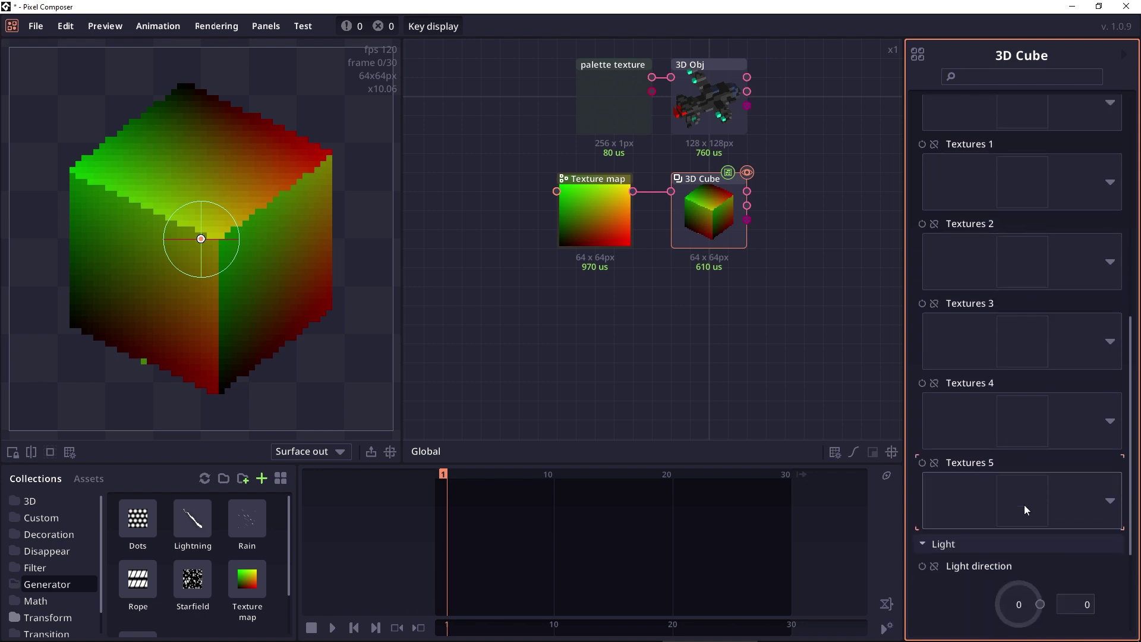
scroll(1034, 464, up, 1)
scroll(1044, 430, up, 1)
scroll(1032, 478, down, 1)
scroll(1009, 415, up, 3)
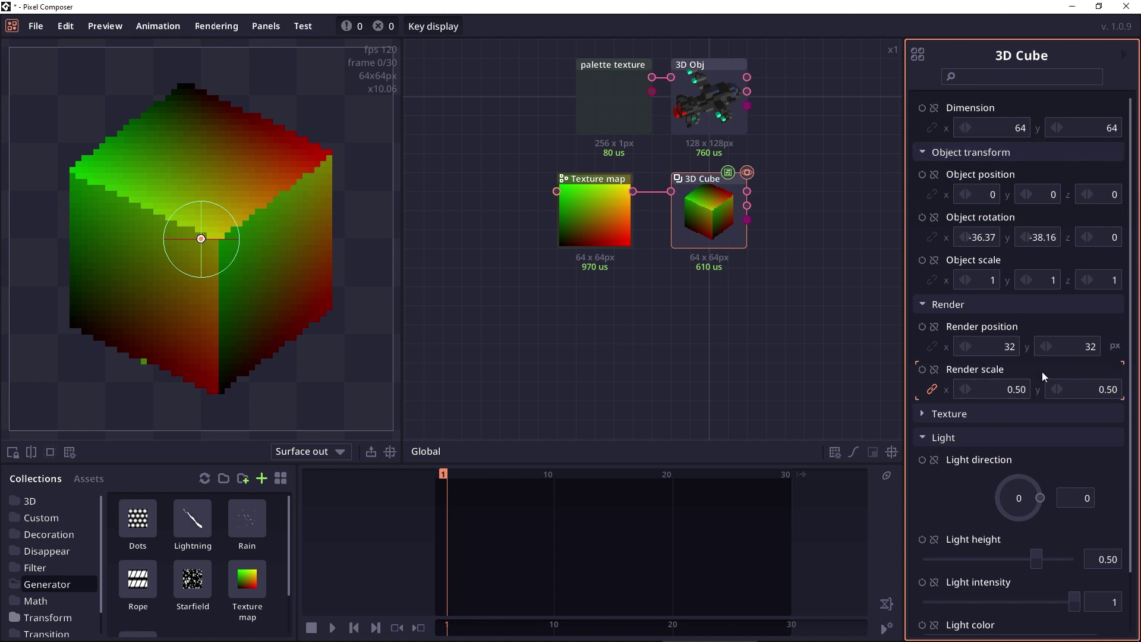
scroll(933, 427, down, 2)
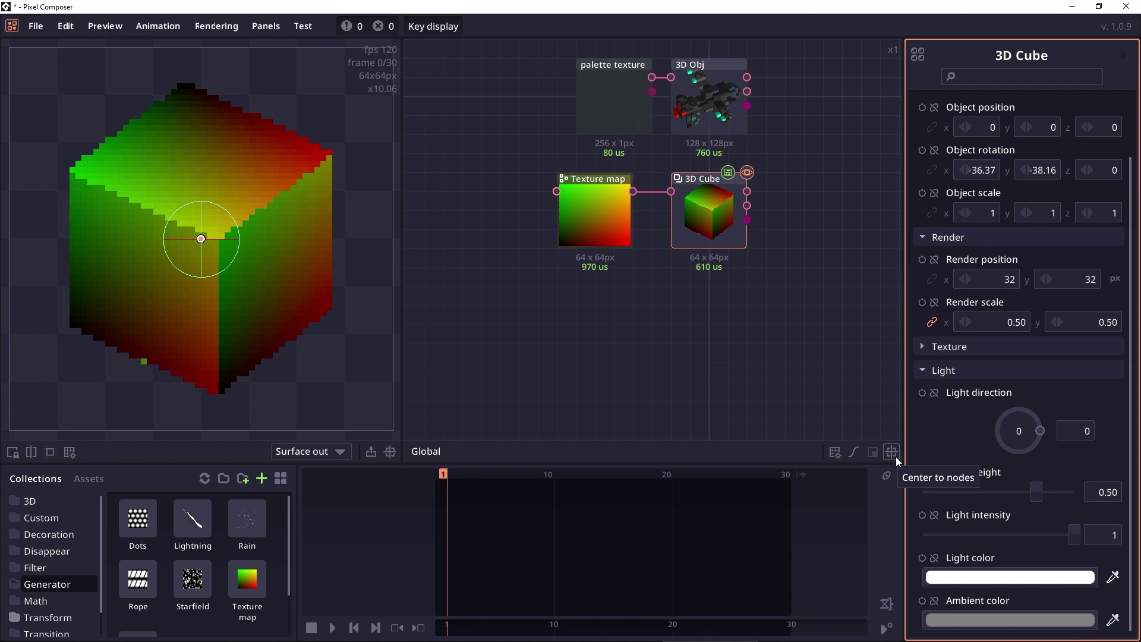
Add a 3D Cylinder node below the 3D Cube node and select it
right_click(665, 283)
scroll(918, 433, down, 2)
click(934, 386)
click(708, 340)
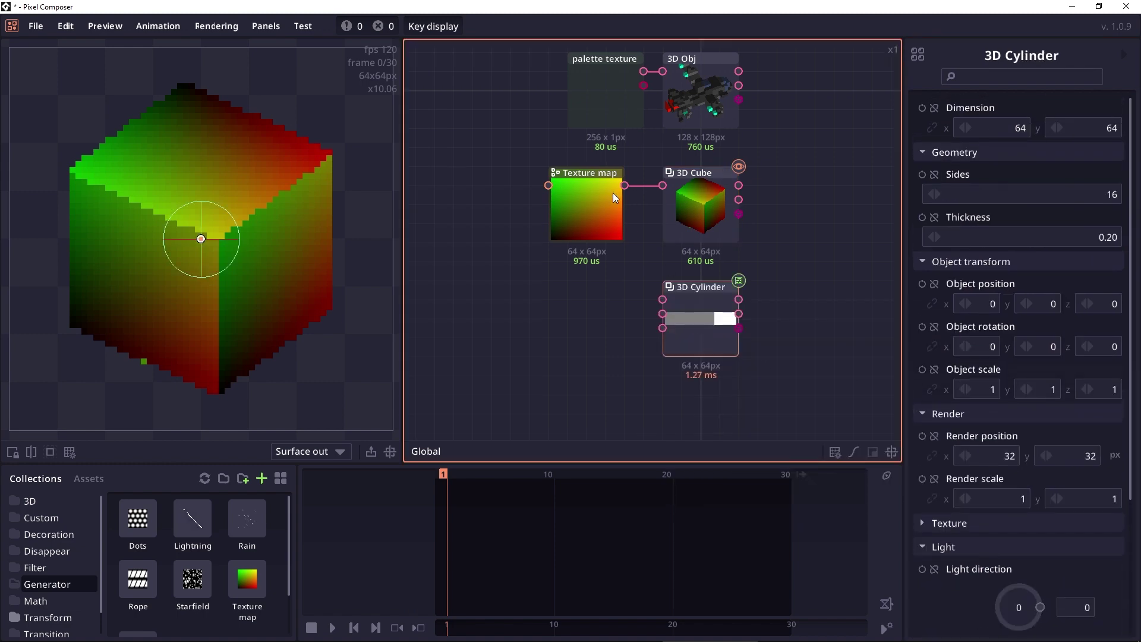
Connect the Texture map to the cylinder's three texture inputs and rotate the cylinder to about -22.66 on x and -14.31 on y
drag(624, 185, 662, 302)
drag(221, 202, 202, 241)
Add a 3D Sphere node below the cylinder and connect the Texture map to its texture input
right_click(640, 321)
scroll(744, 450, down, 2)
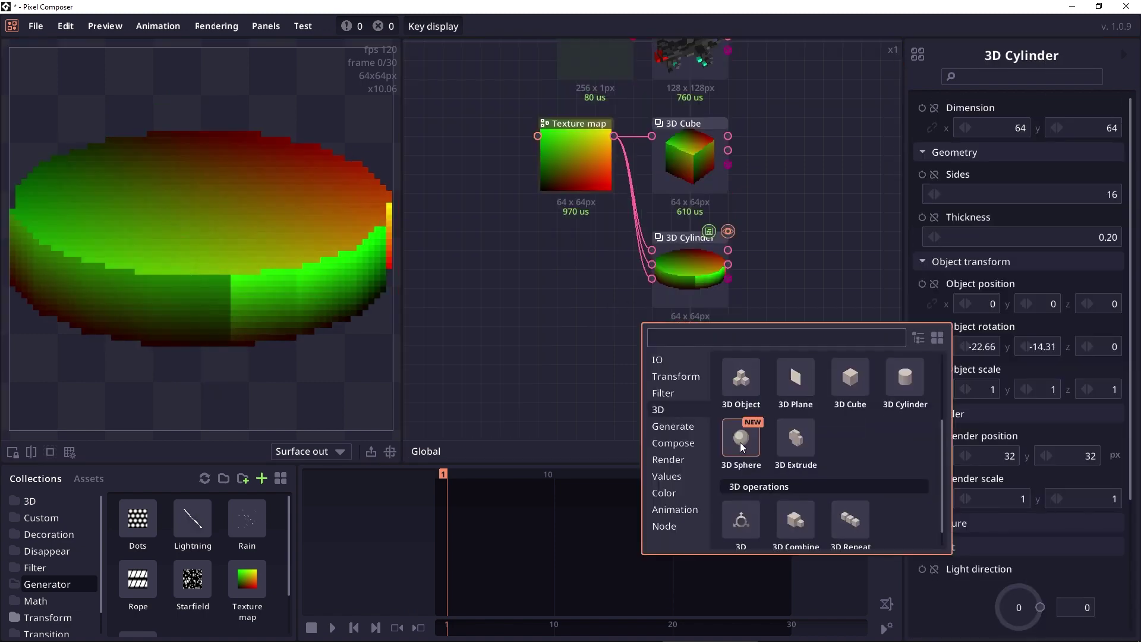
click(740, 442)
click(687, 381)
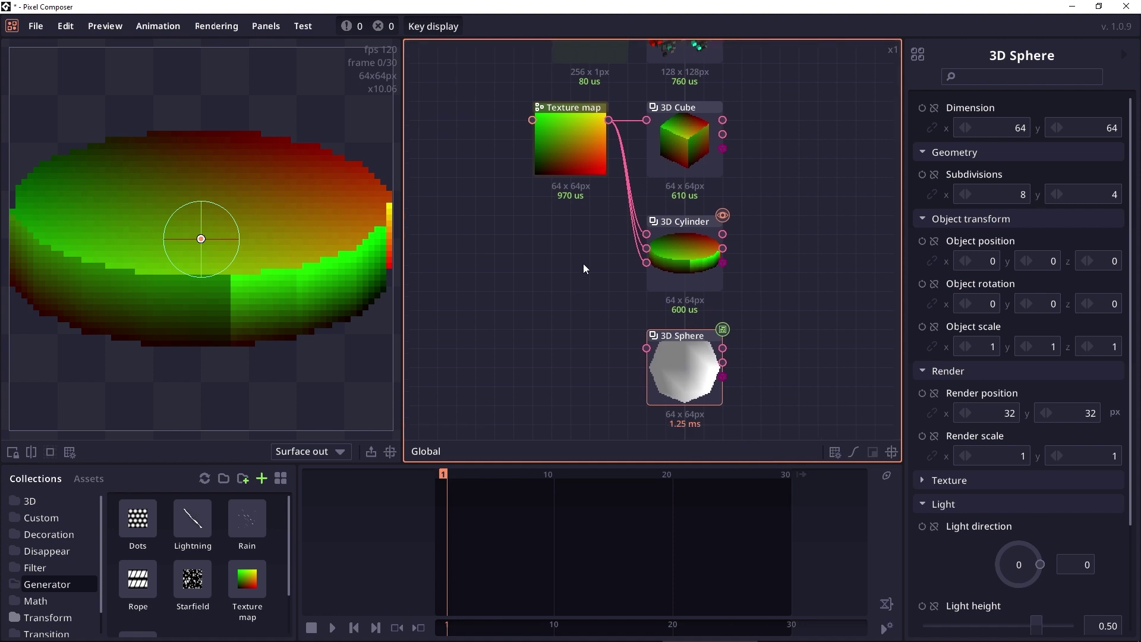
drag(606, 117, 667, 369)
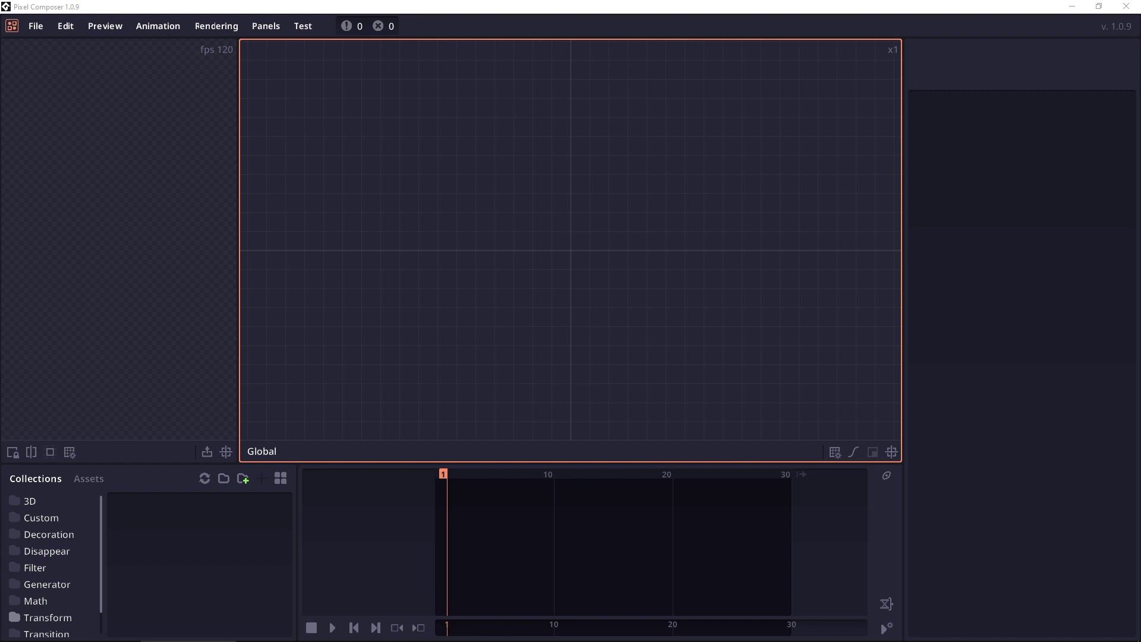
Import the s_fruit_blueberry image into the empty graph and preview it
drag(408, 170, 437, 179)
drag(561, 263, 499, 202)
double_click(506, 177)
drag(403, 238, 445, 288)
scroll(446, 288, down, 1)
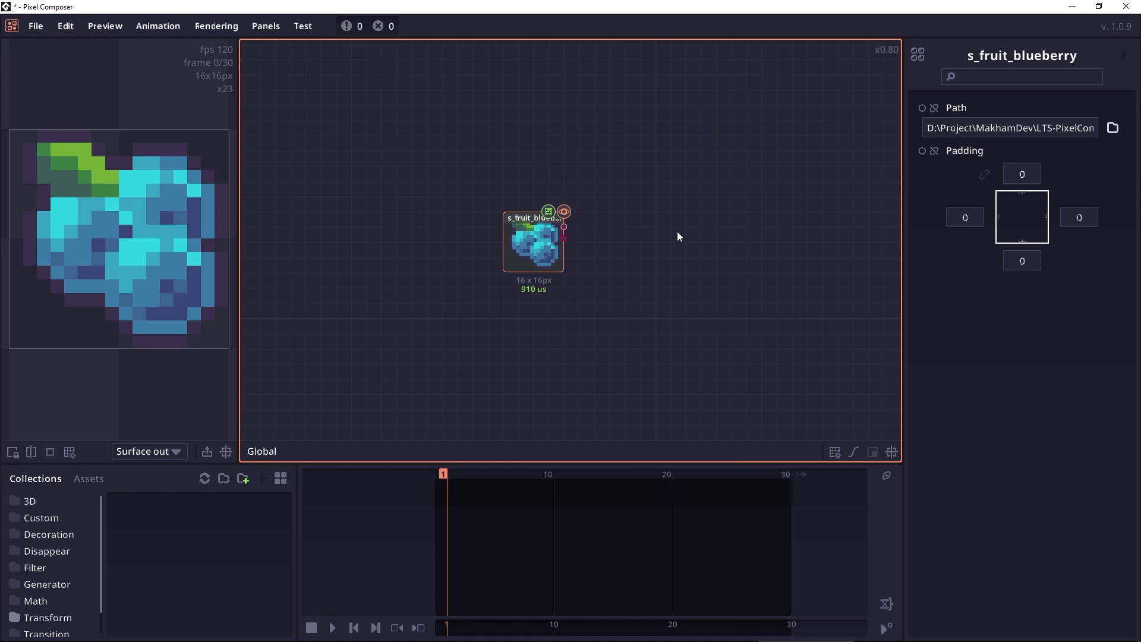
Add a 3D Extrude node fed by the blueberry image, rotated to about -33.39 on x and 41.74 on y, with a z scale of 0.25
drag(540, 232, 553, 224)
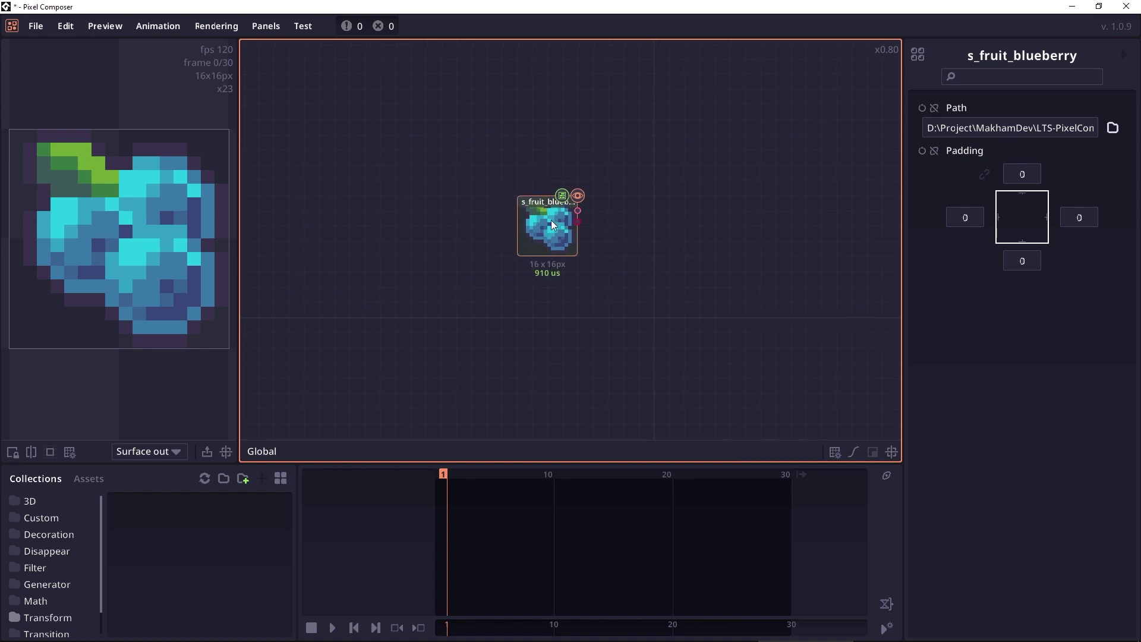
drag(614, 207, 621, 218)
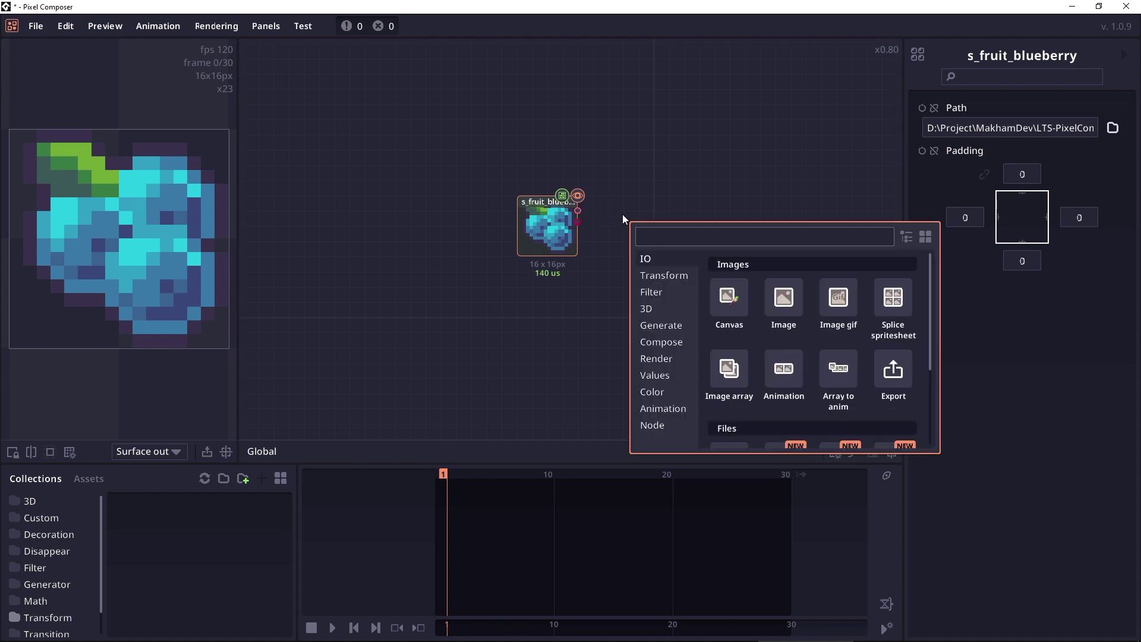
click(659, 308)
scroll(776, 323, down, 3)
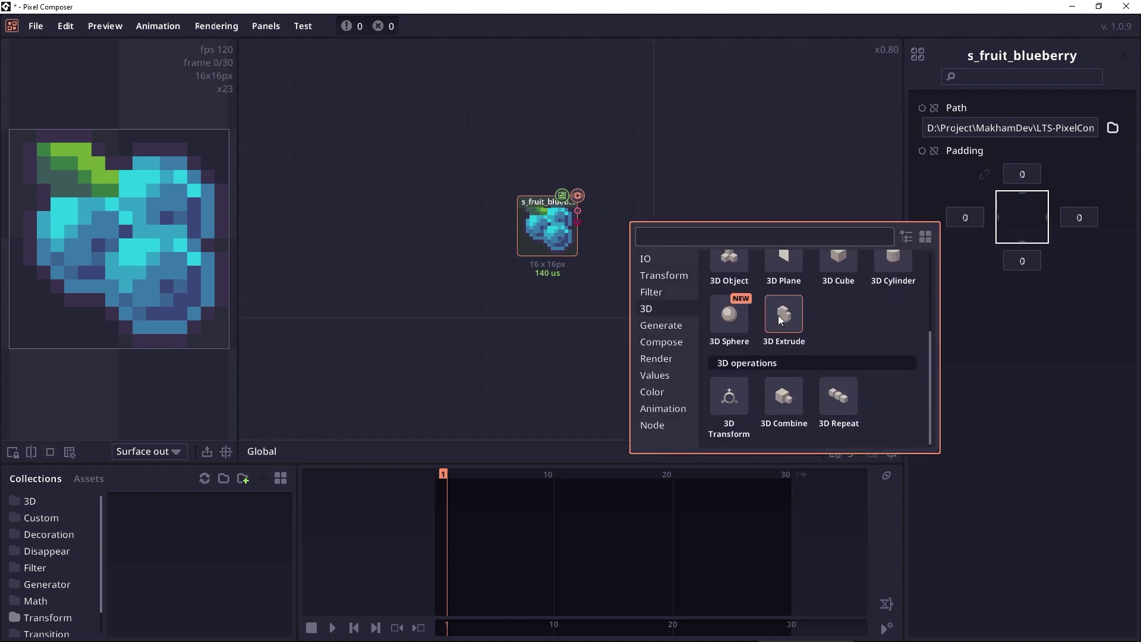
click(778, 316)
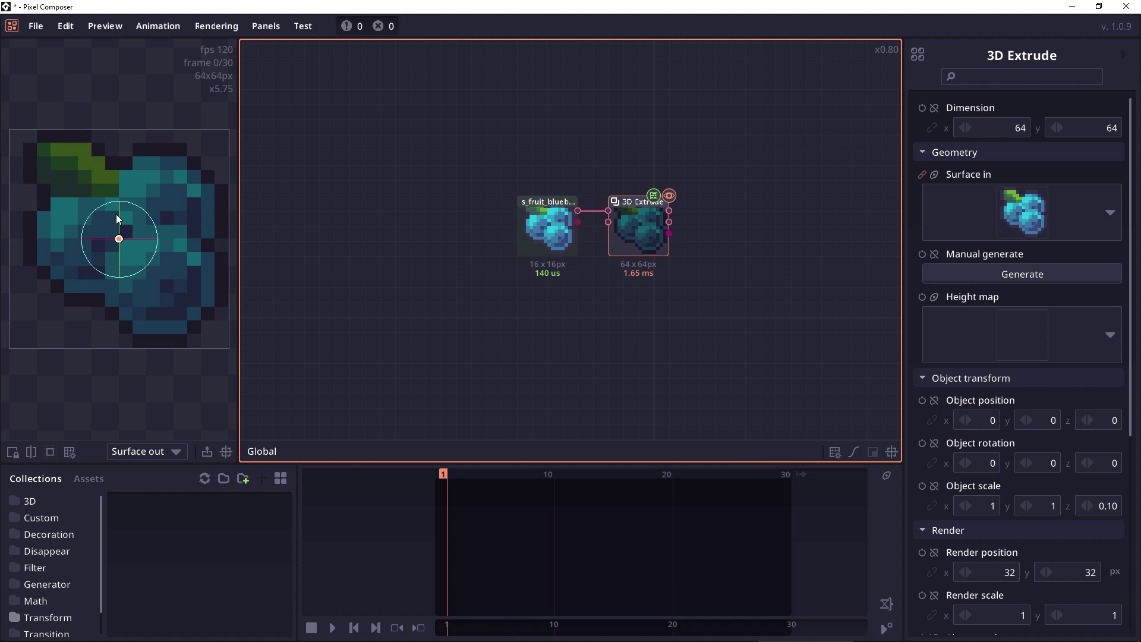
drag(116, 214, 155, 243)
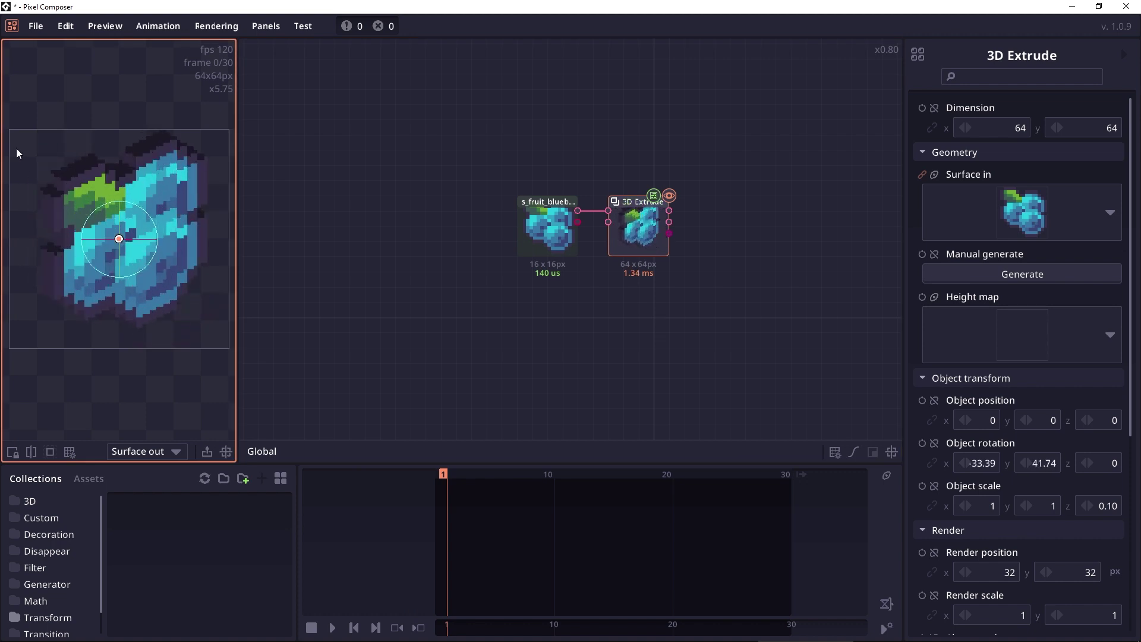
scroll(845, 398, down, 2)
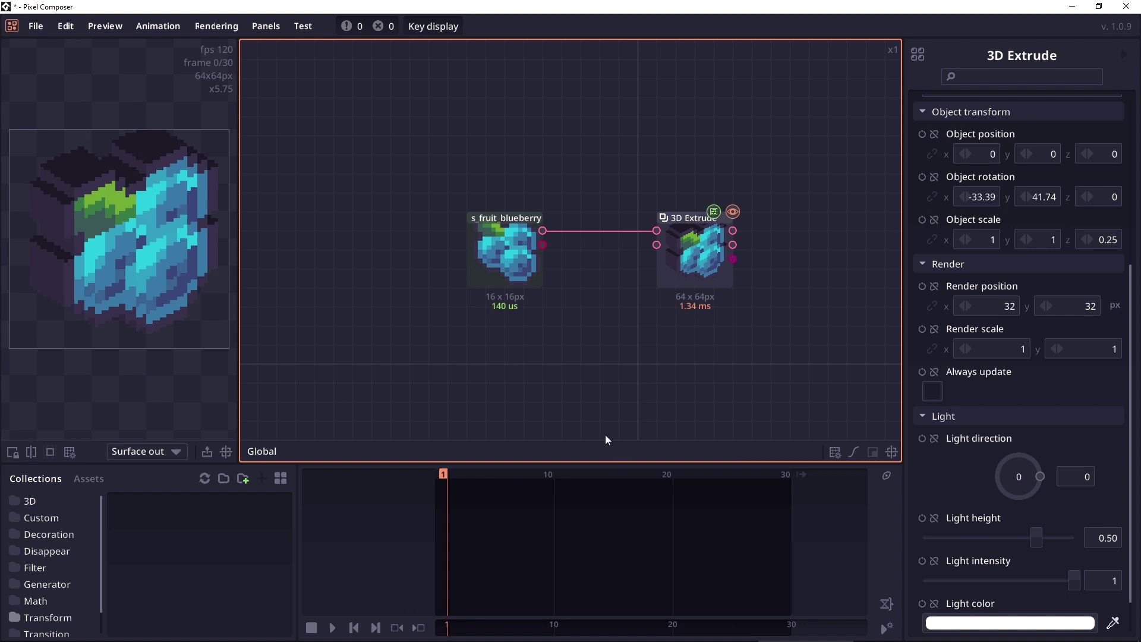
Add a Shape node sized from the blueberry image, place its ellipse at 11, 11 with 4 by 4 half-size, and give it a grey background
right_click(550, 302)
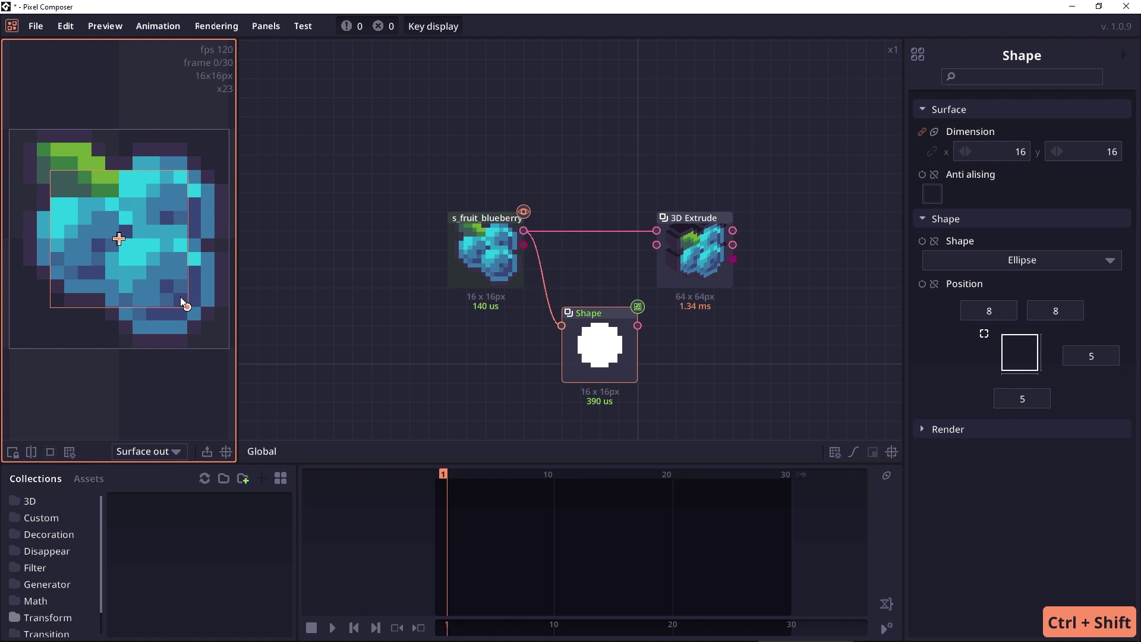
drag(186, 305, 215, 333)
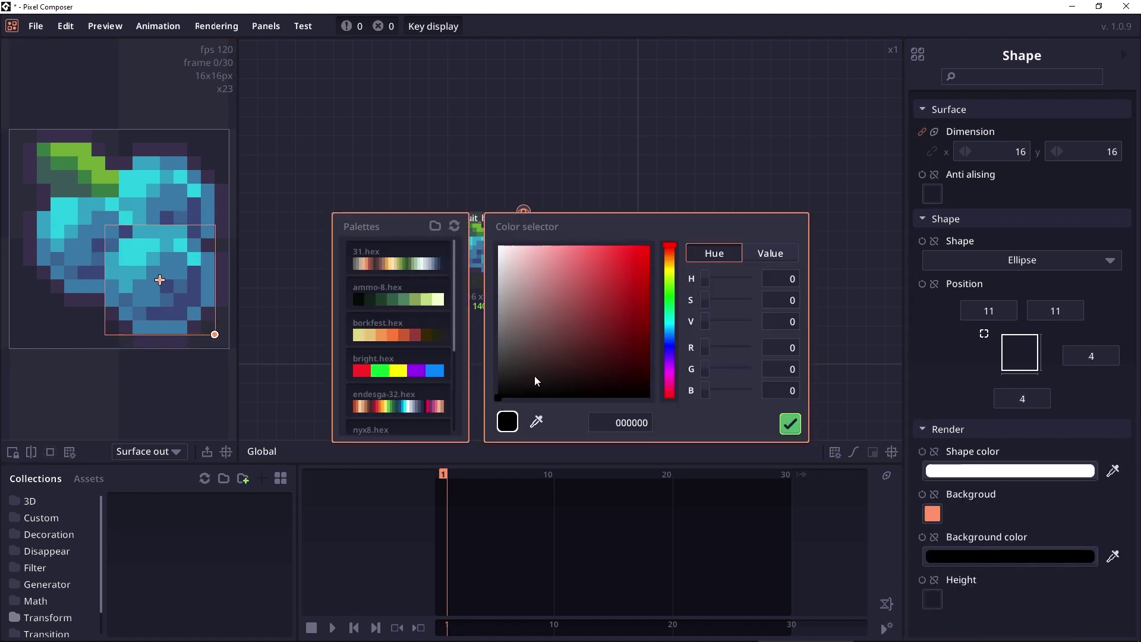
click(533, 375)
Connect the Shape node to the 3D Extrude's height map and rotate the extrusion to about 26.09 on y
drag(634, 330, 656, 244)
click(700, 275)
drag(132, 236, 154, 239)
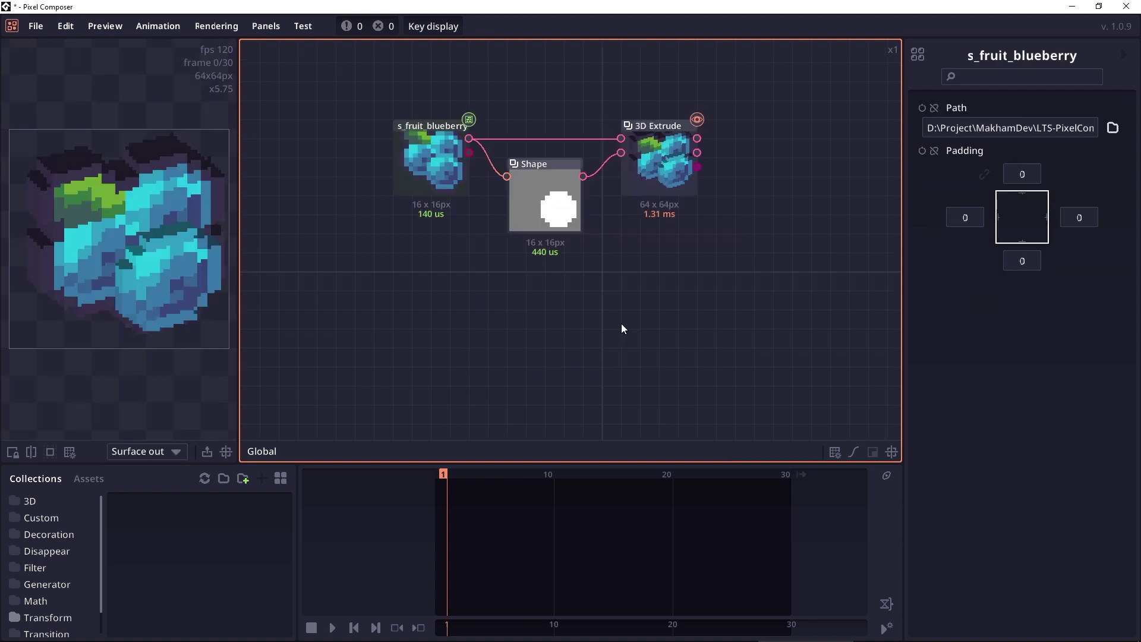
Add a 3D Cube node in the empty area below the blueberry extrusion nodes
drag(619, 326, 419, 128)
drag(550, 197, 606, 177)
click(564, 245)
drag(472, 272, 451, 244)
right_click(453, 248)
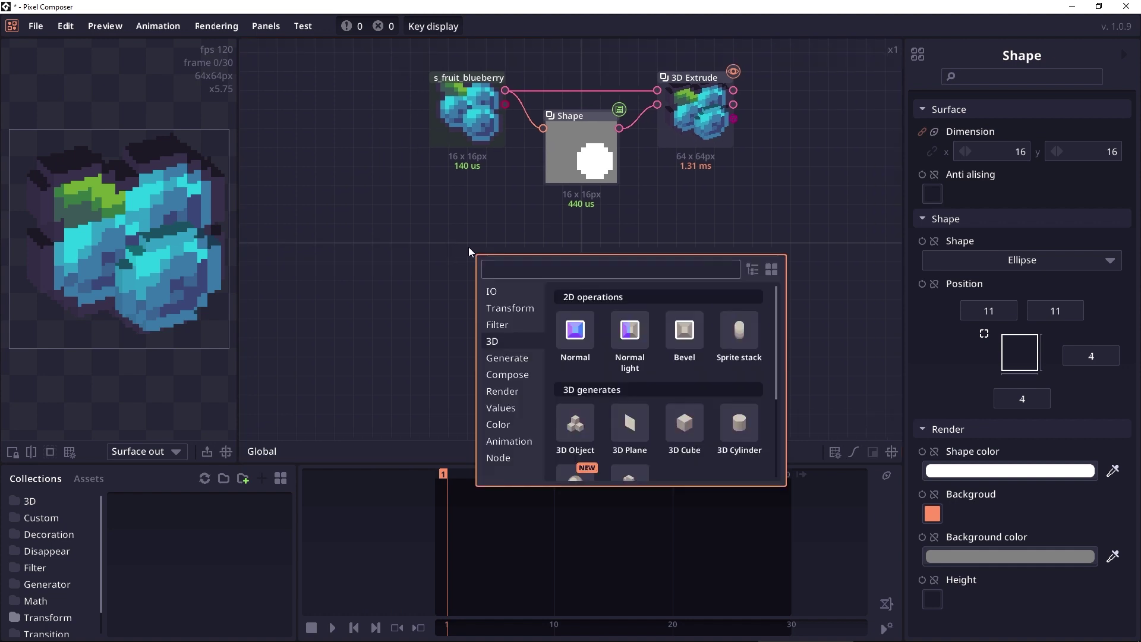
scroll(623, 407, down, 3)
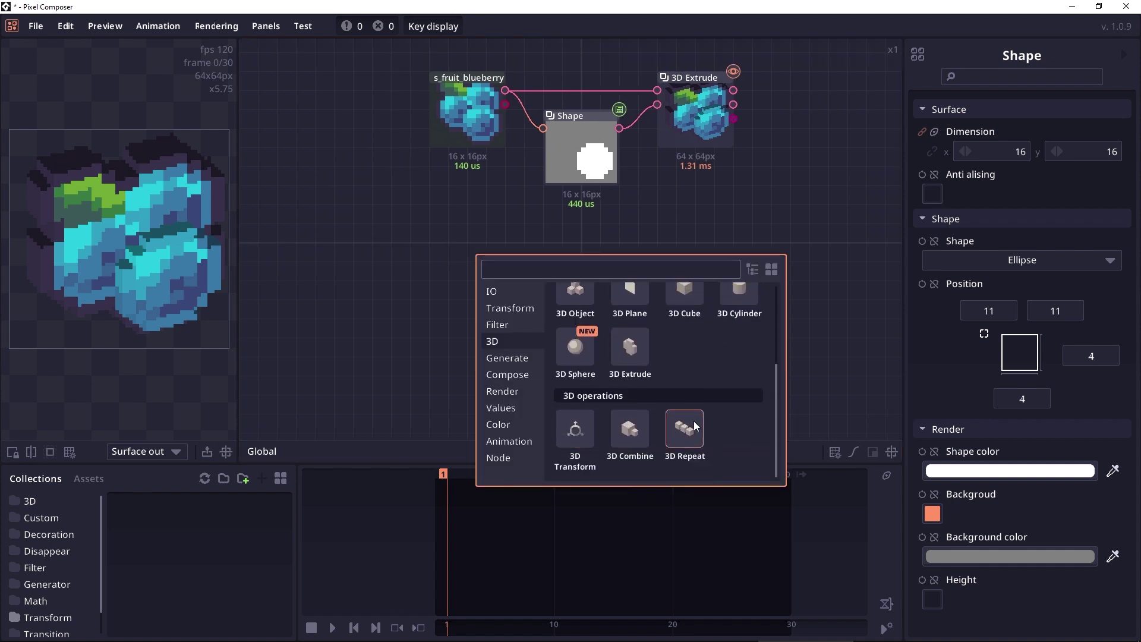
scroll(660, 368, up, 3)
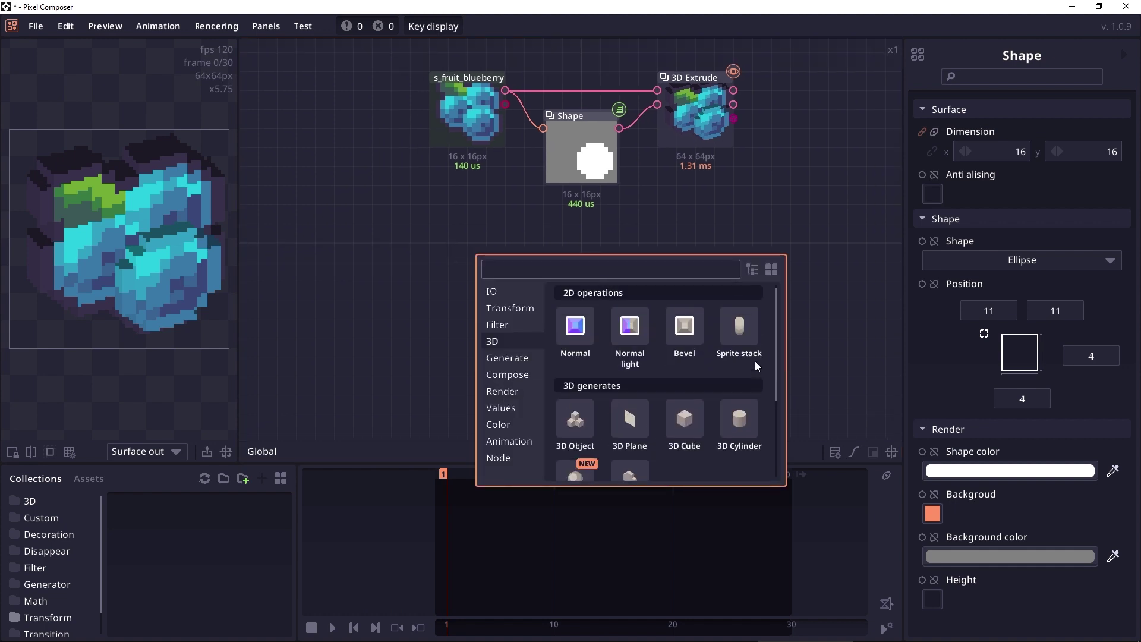
click(684, 423)
Add a Texture map generator, connect it to the 3D Cube's texture input, and preview the cube
click(47, 584)
click(499, 294)
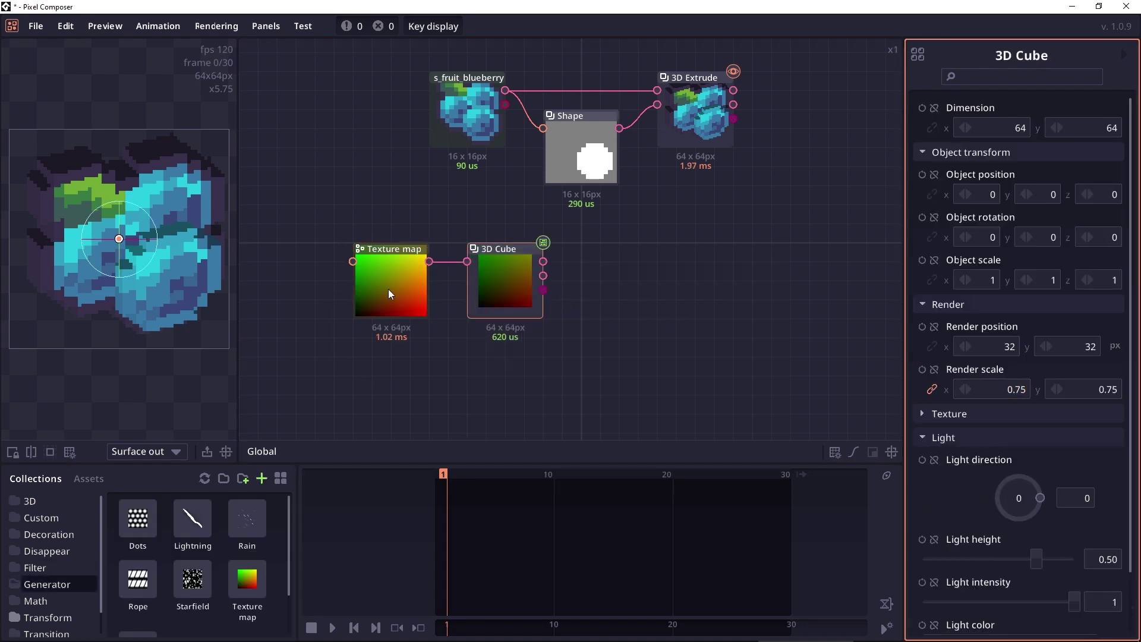
double_click(499, 286)
Add a 3D Transform node beside the 3D Cube node
drag(563, 289, 510, 256)
right_click(571, 246)
scroll(737, 435, down, 3)
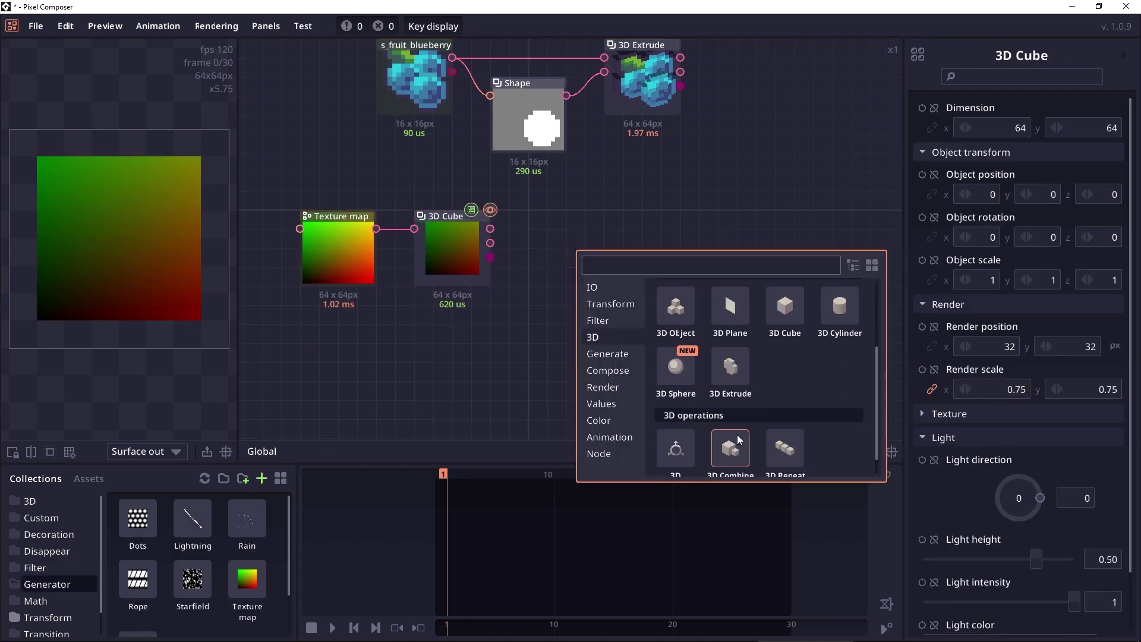
scroll(679, 434, down, 1)
click(681, 429)
drag(595, 311, 581, 263)
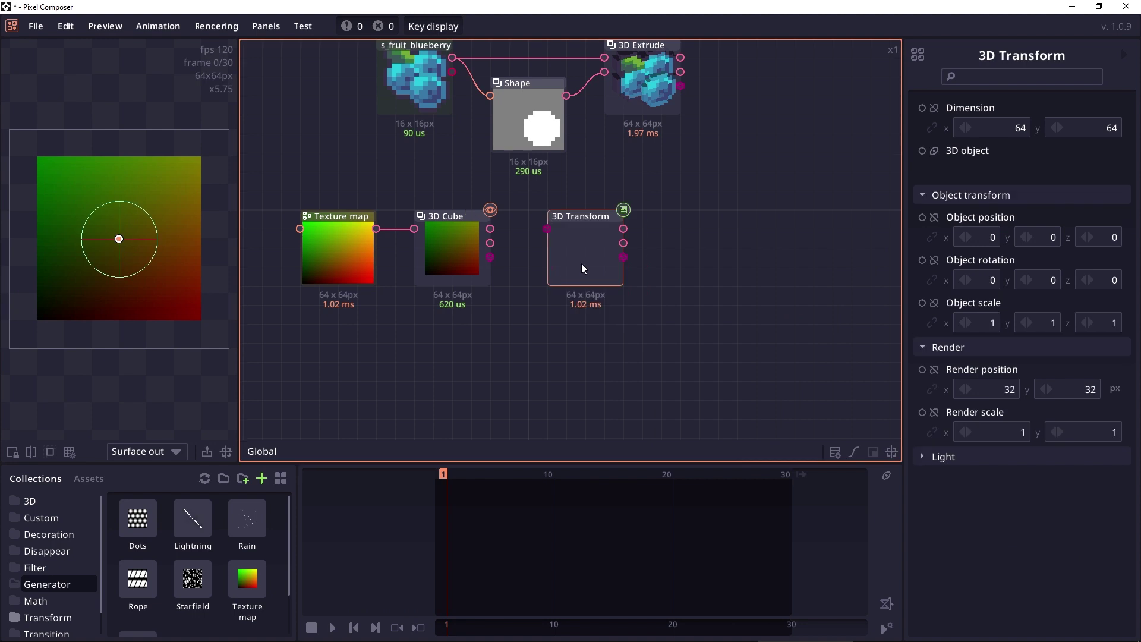
Try the cube's 3D object in the 3D Transform node, rotated to about -38.61 on x and -36.52 on y, and delete that node
drag(489, 256, 547, 228)
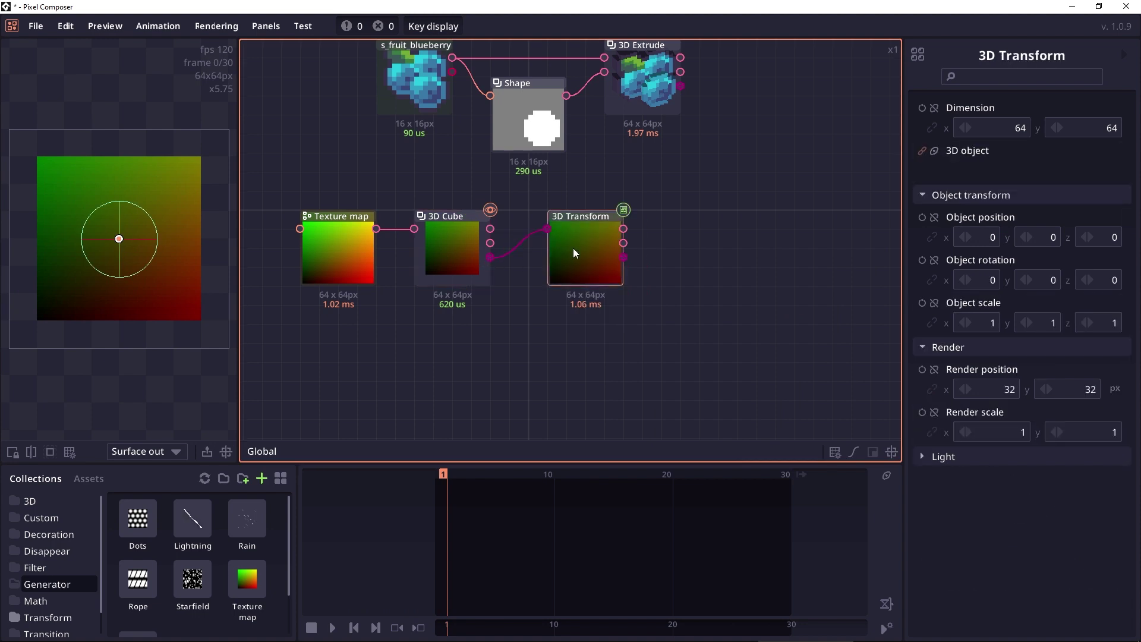
drag(117, 214, 132, 238)
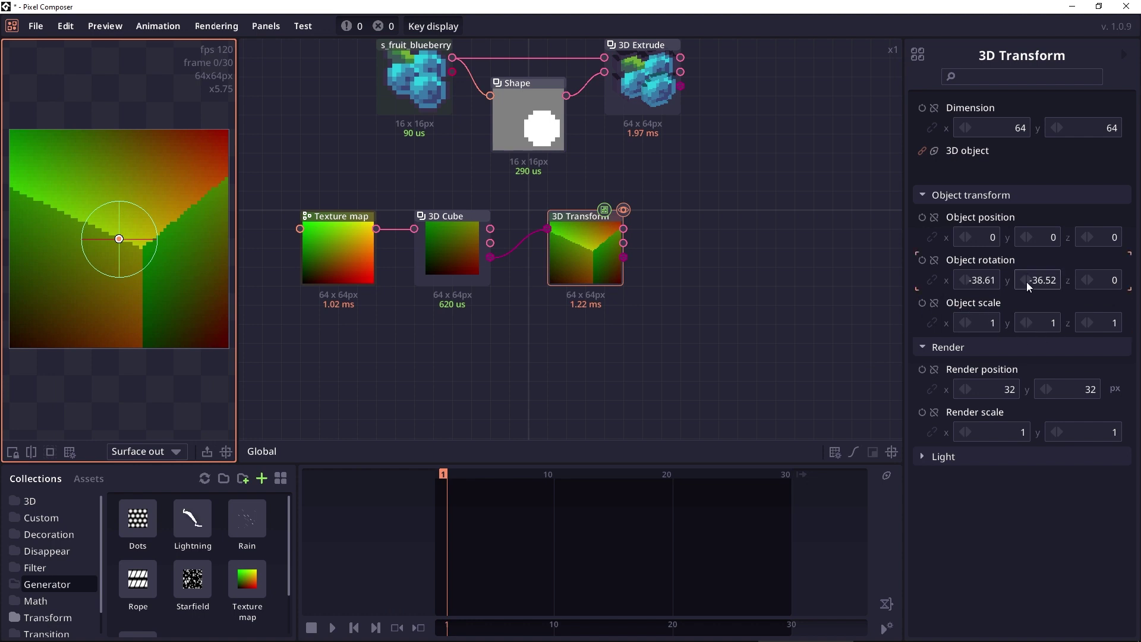
key(Delete)
Add a 3D Combine node to the graph, placed well clear of the 3D Cube node
right_click(576, 266)
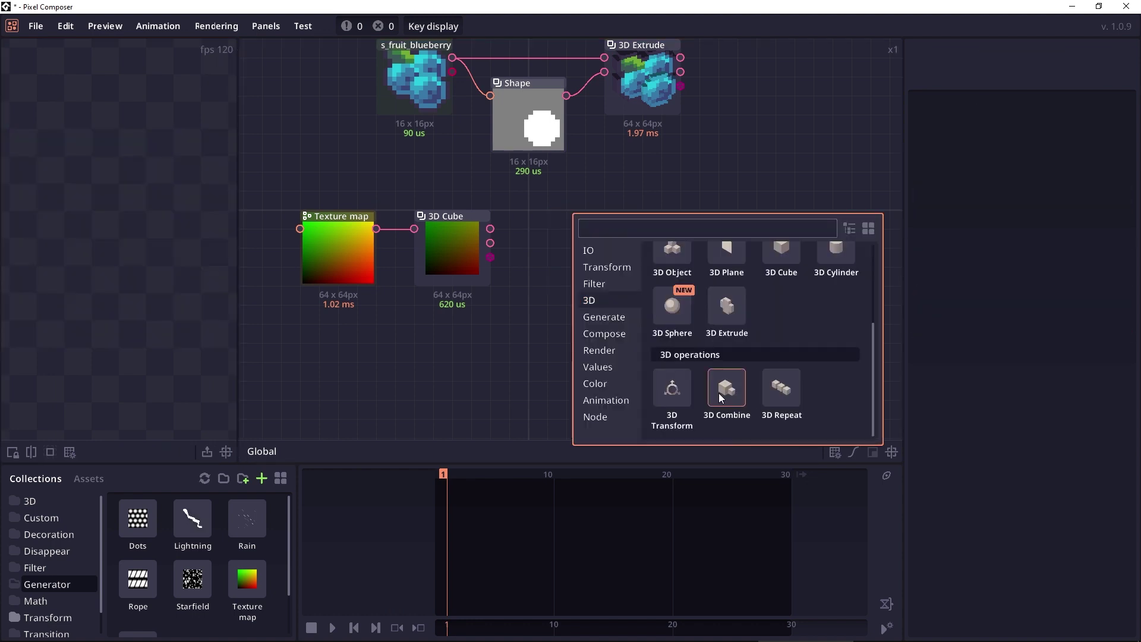
click(718, 394)
drag(523, 380, 700, 383)
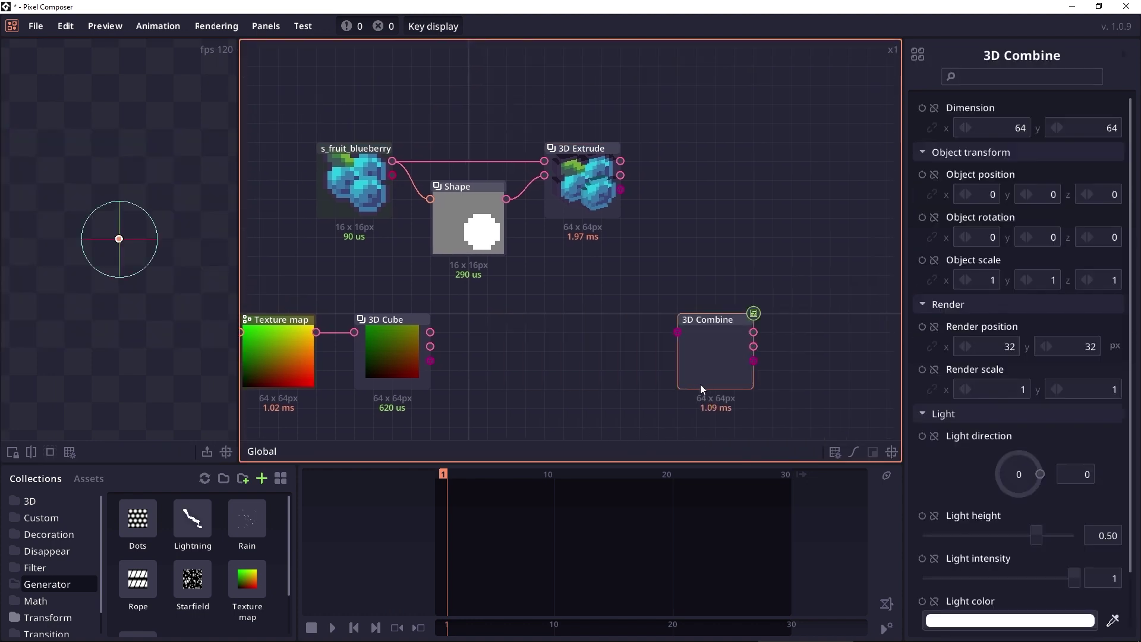
Connect the 3D objects of the 3D Extrude and 3D Cube to 3D Combine, with the cube scaled to 0.25 on all axes
drag(617, 164, 672, 311)
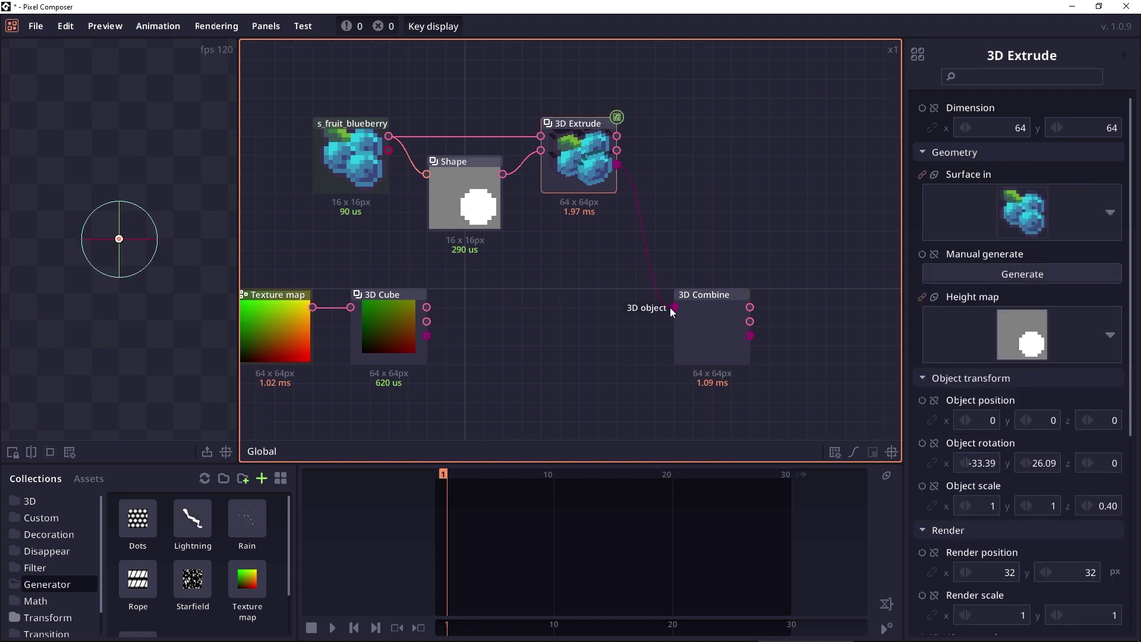
drag(427, 335, 673, 322)
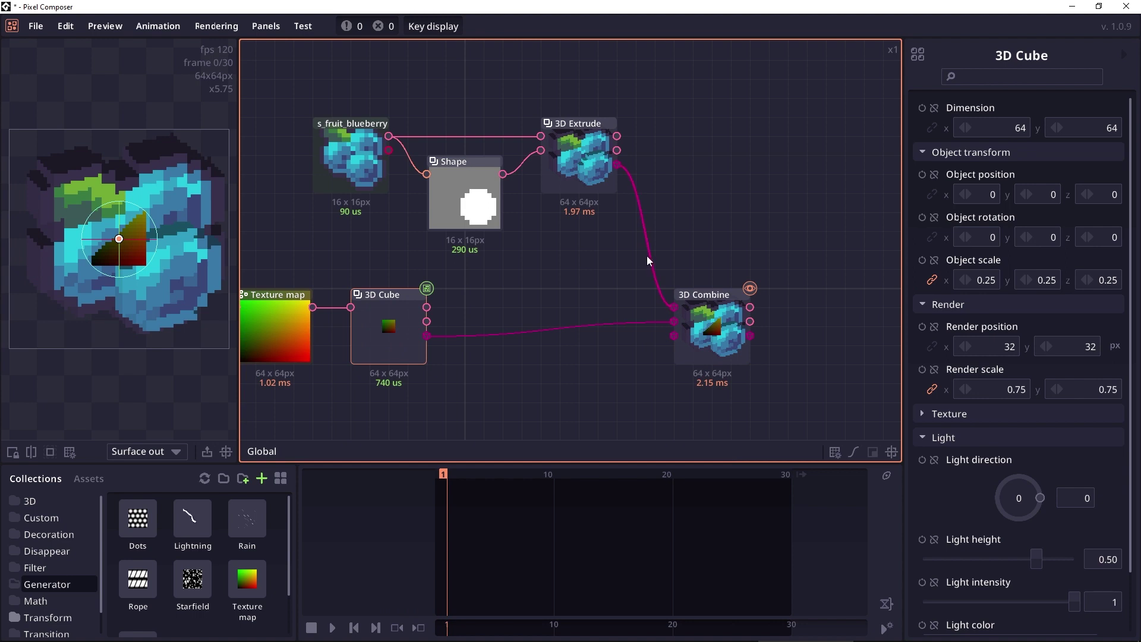
click(536, 129)
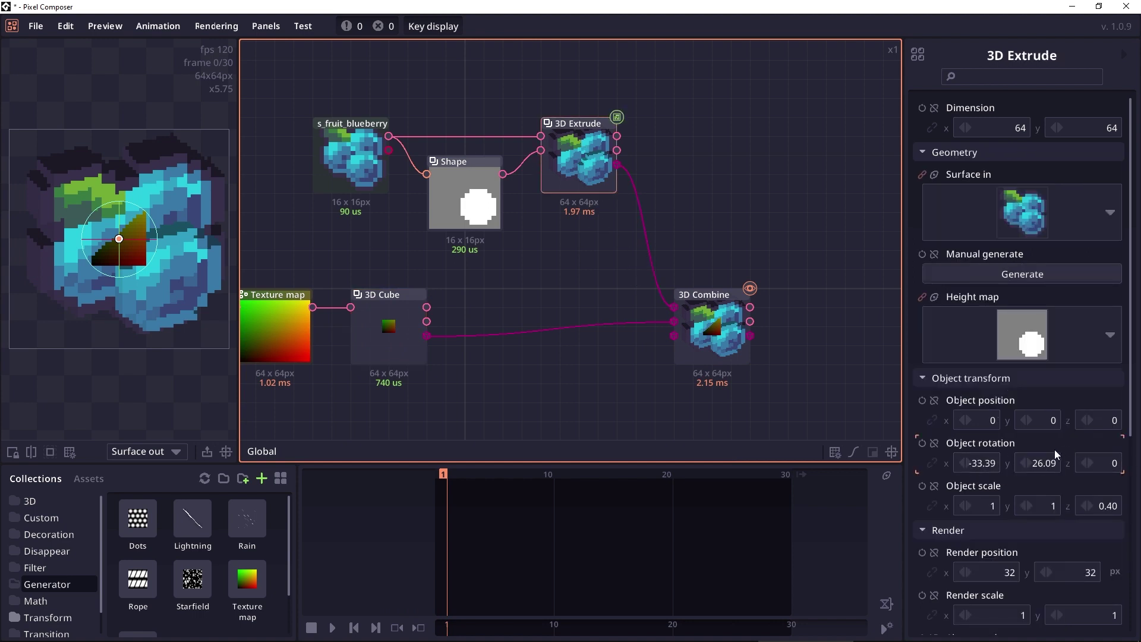
click(728, 342)
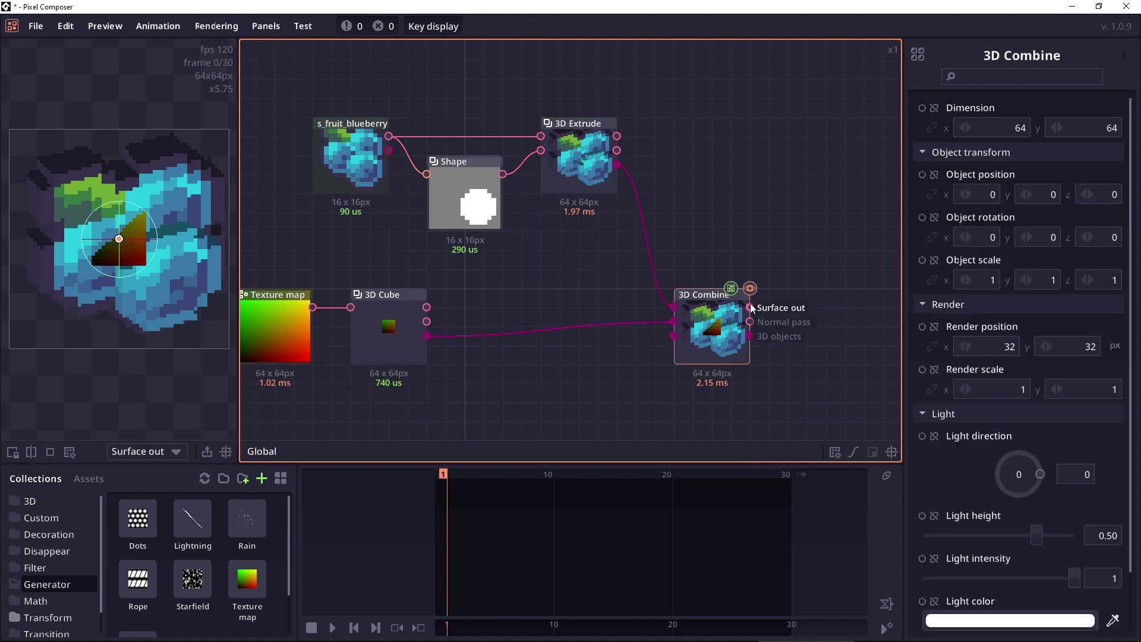
Reset the 3D Extrude's object rotation to 0 on all axes
click(587, 188)
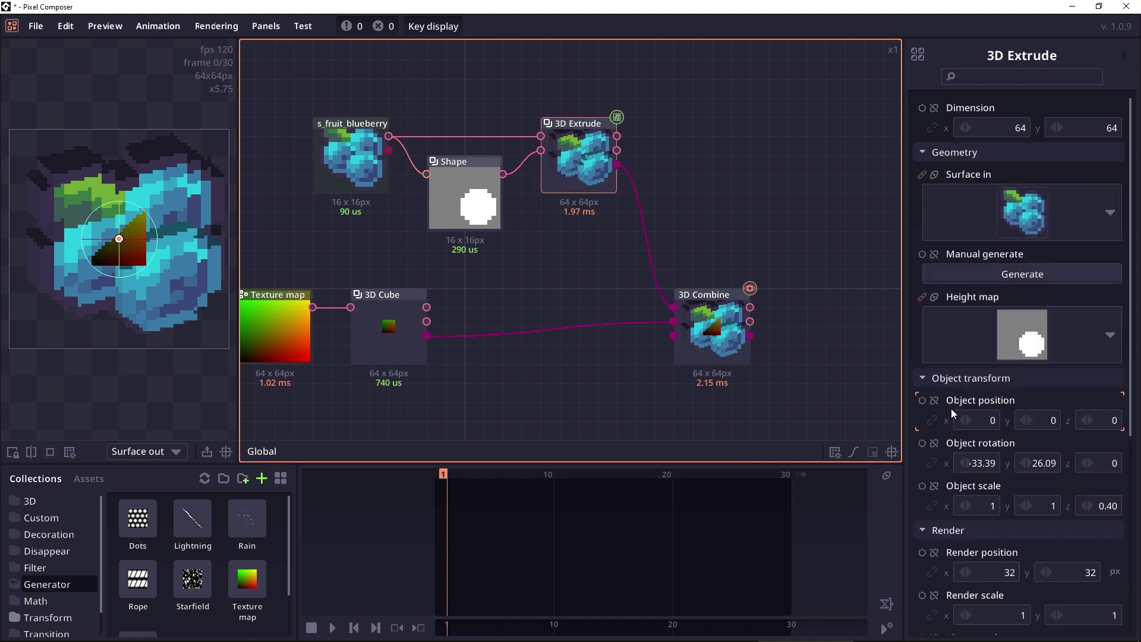
right_click(972, 445)
click(985, 457)
Rotate the 3D Combine result to about -39.65 on x and 25.05 on y, and select the 3D Cube
click(704, 340)
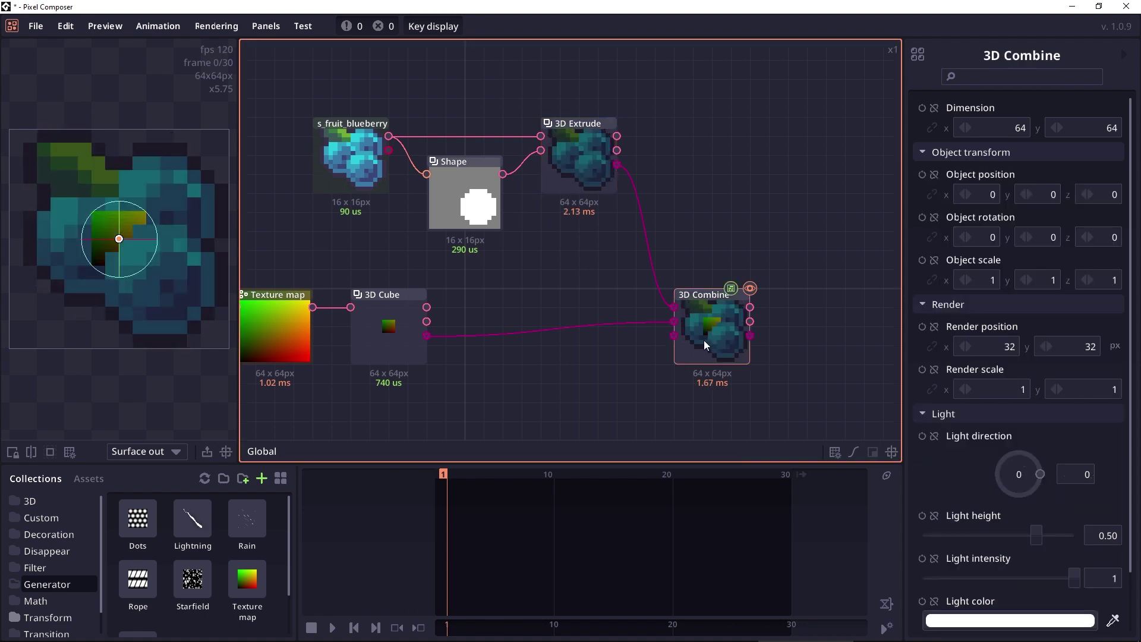
drag(125, 223, 172, 245)
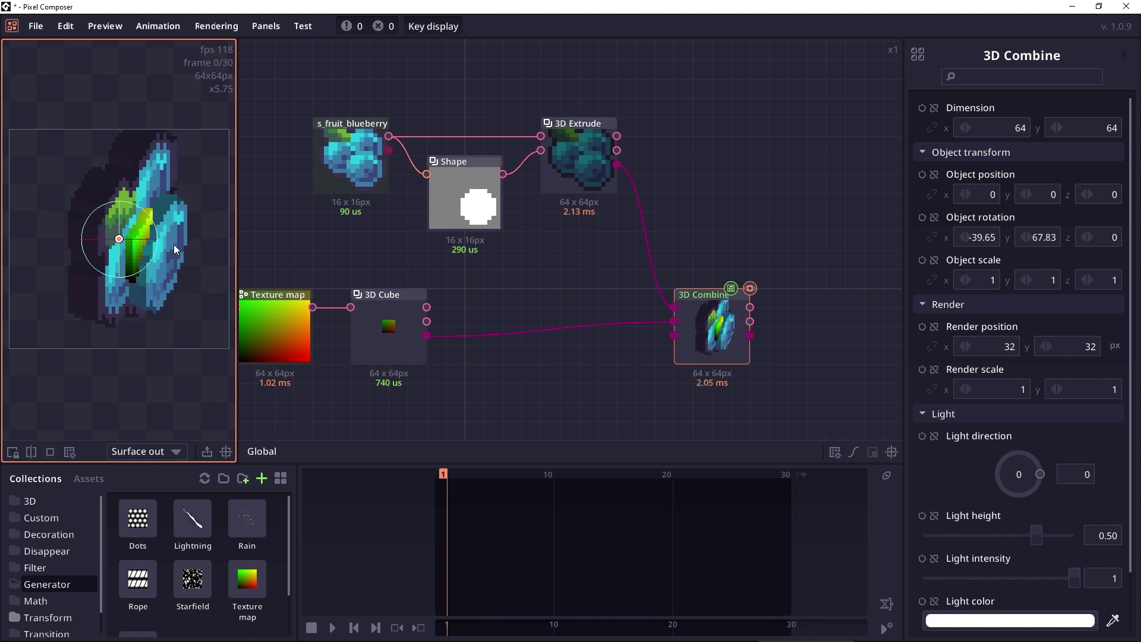
click(388, 342)
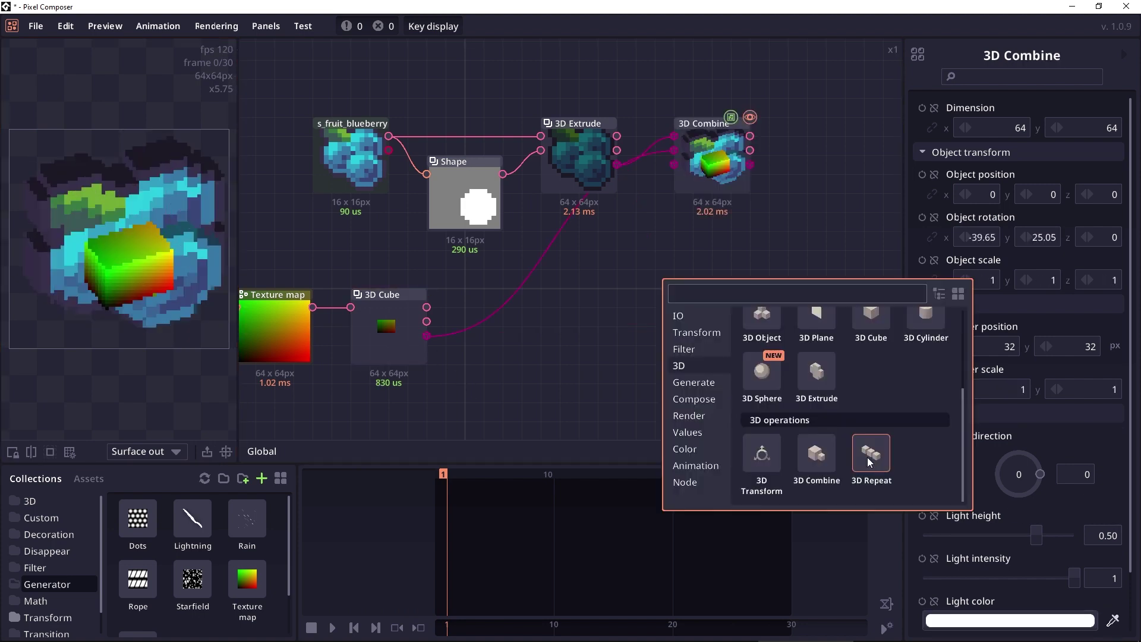
Feed the cube into a new 3D Repeat node with 7 repeats offset 0.50 on x, and reposition the row in the preview
click(869, 457)
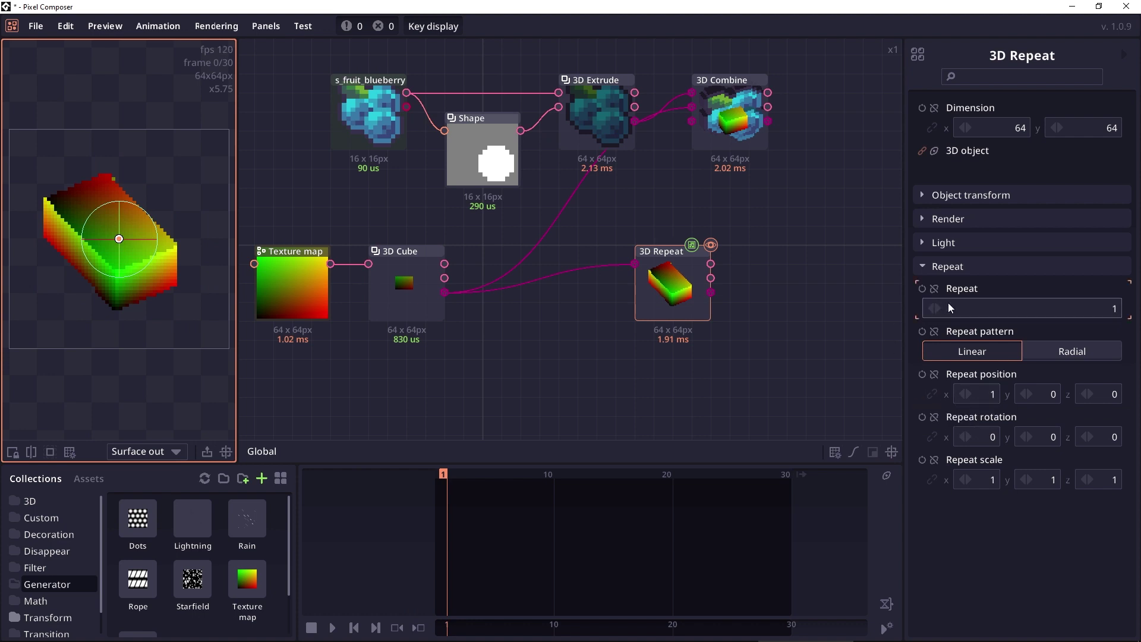
click(983, 309)
text(7)
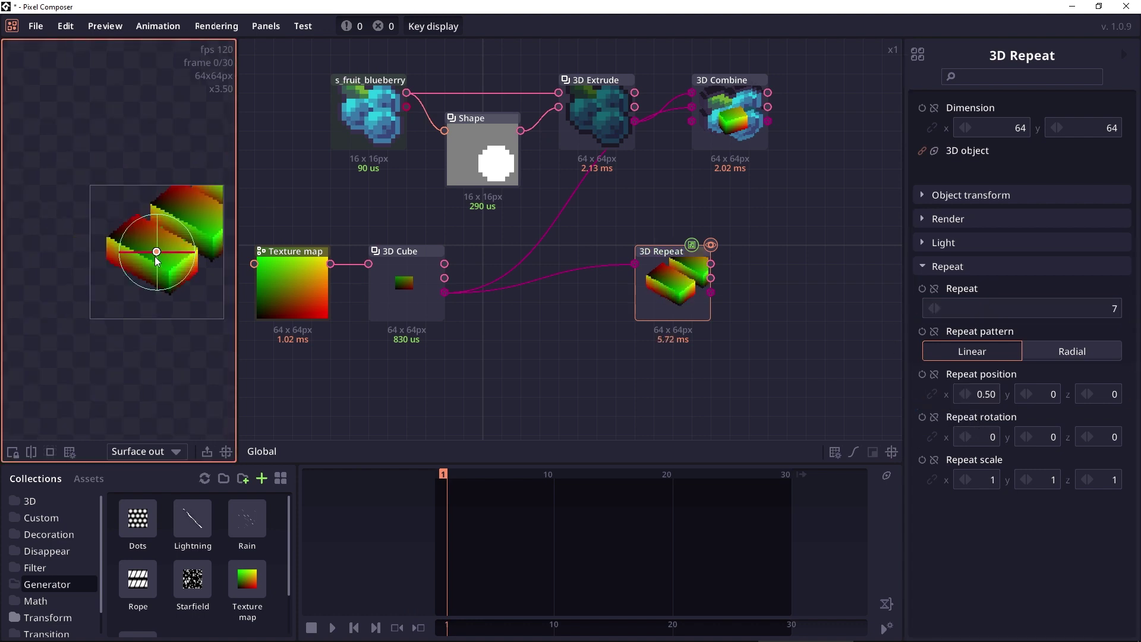
drag(157, 252, 133, 277)
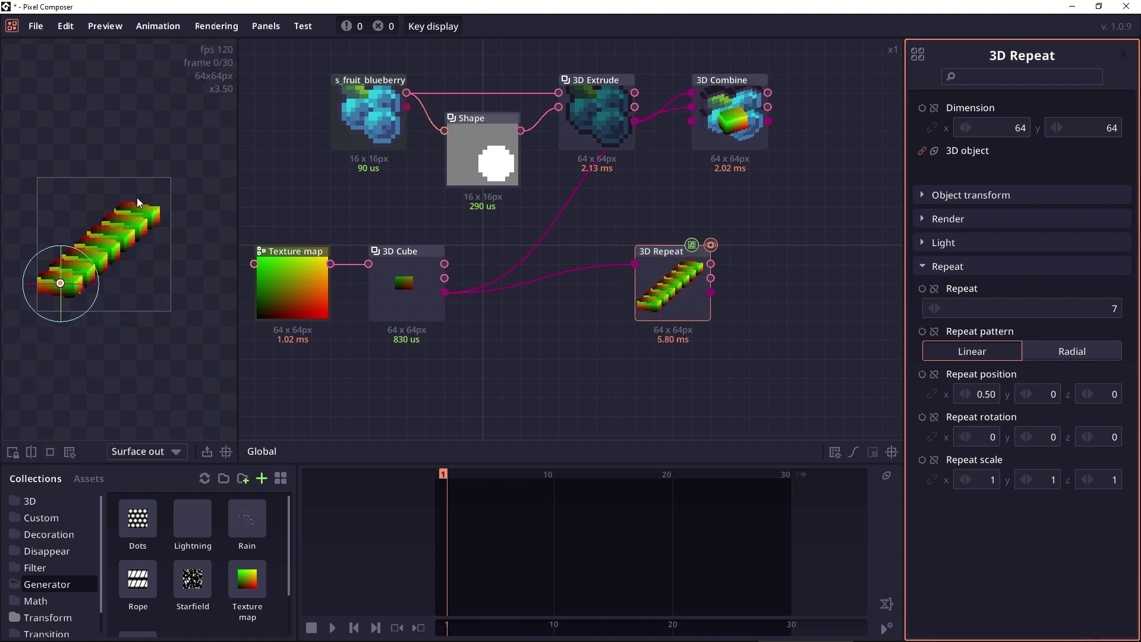
Try a repeat scale of 1.50 on y for the repeated cubes and undo it
drag(986, 437, 1065, 350)
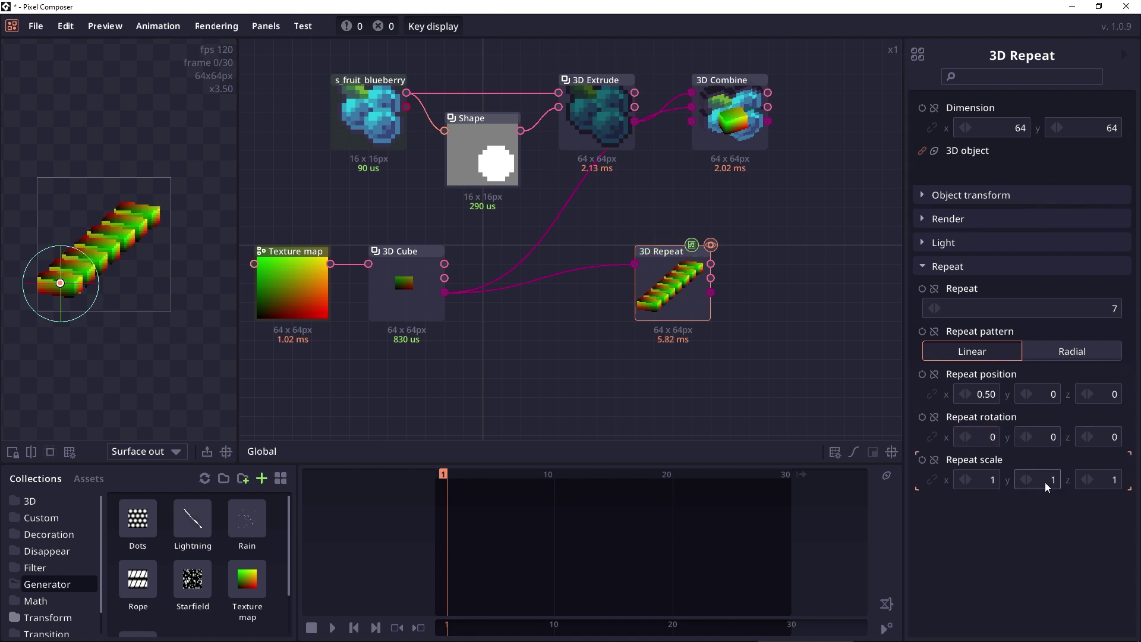
mouse_move(1045, 482)
mouse_down()
mouse_move(1044, 468)
mouse_move(1050, 482)
mouse_move(1039, 476)
mouse_up()
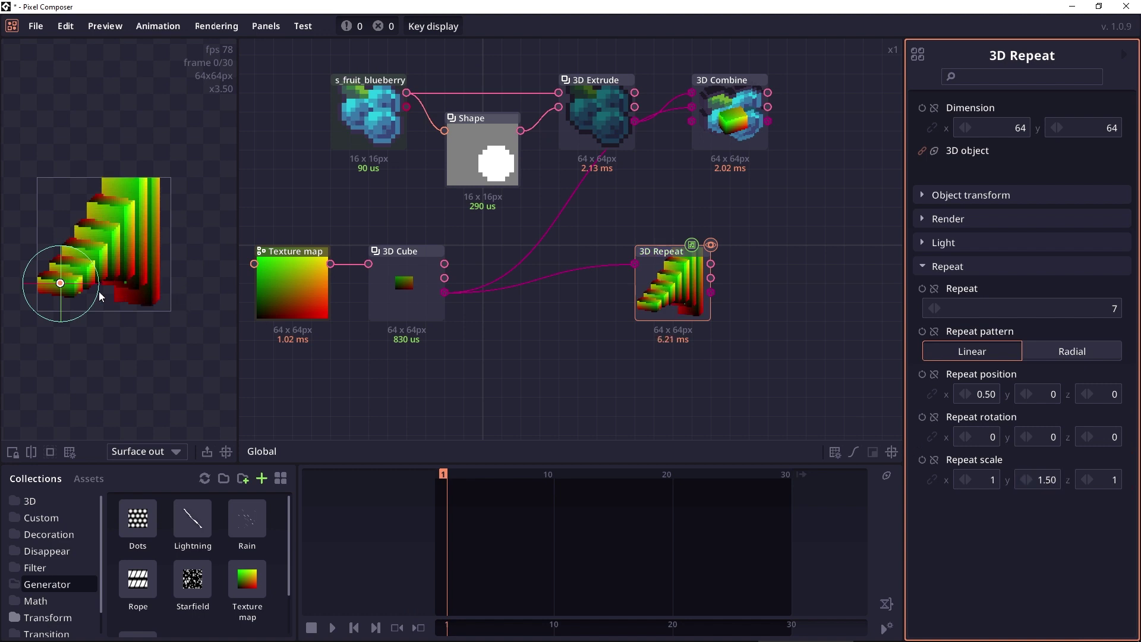
drag(90, 286, 79, 278)
key(ctrl+z)
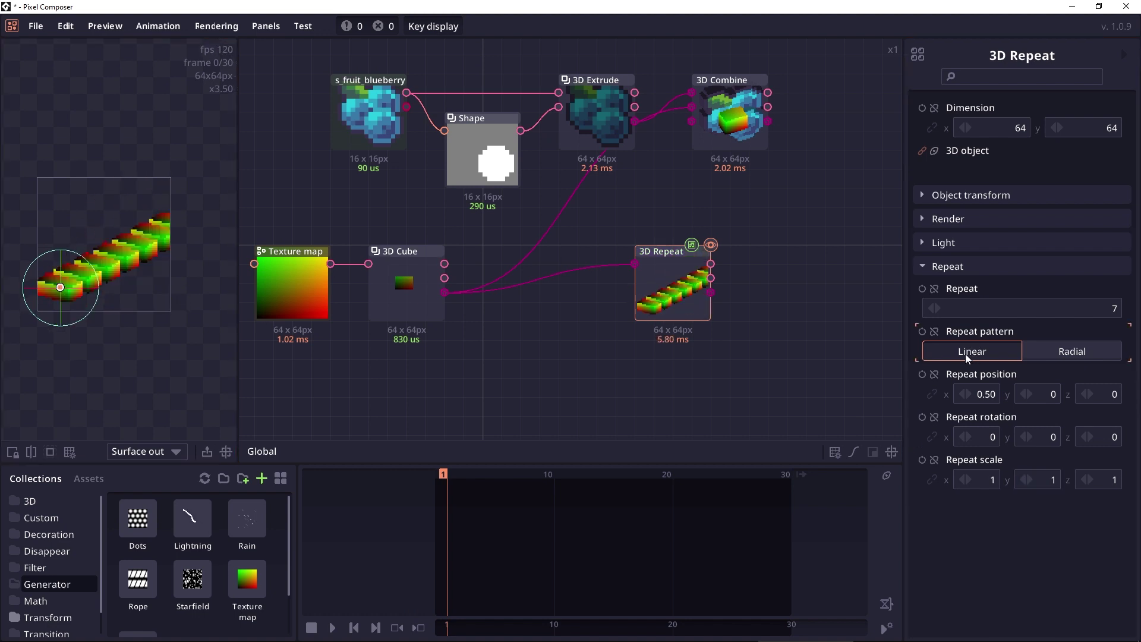
Switch the repeat pattern to Radial and move the ring of cubes to the middle of the preview canvas
click(1054, 352)
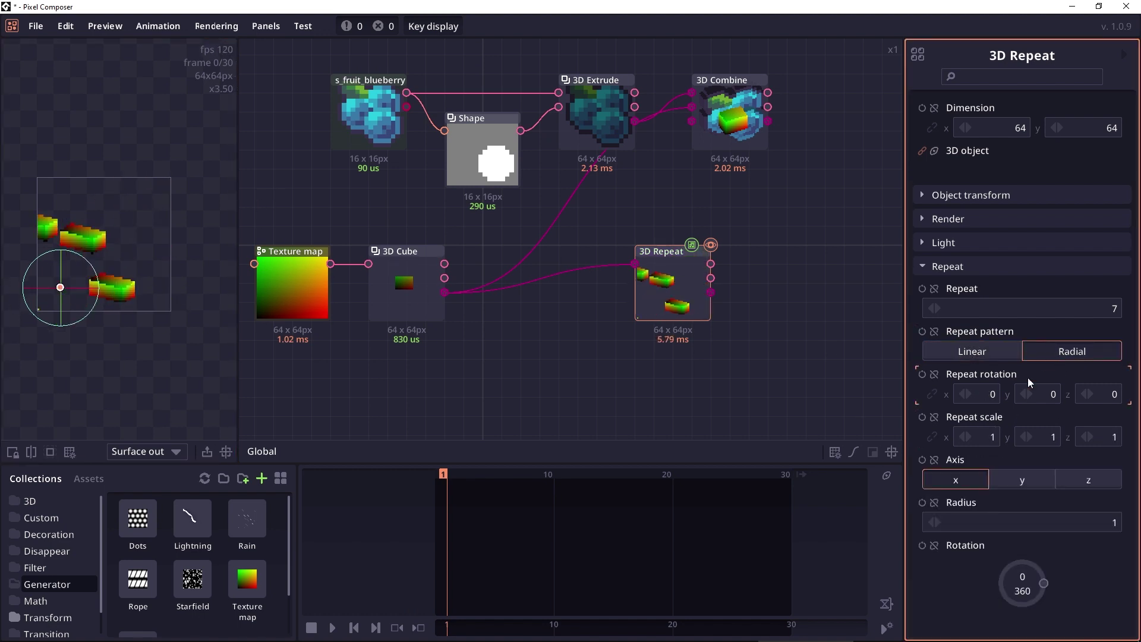
drag(59, 285, 108, 247)
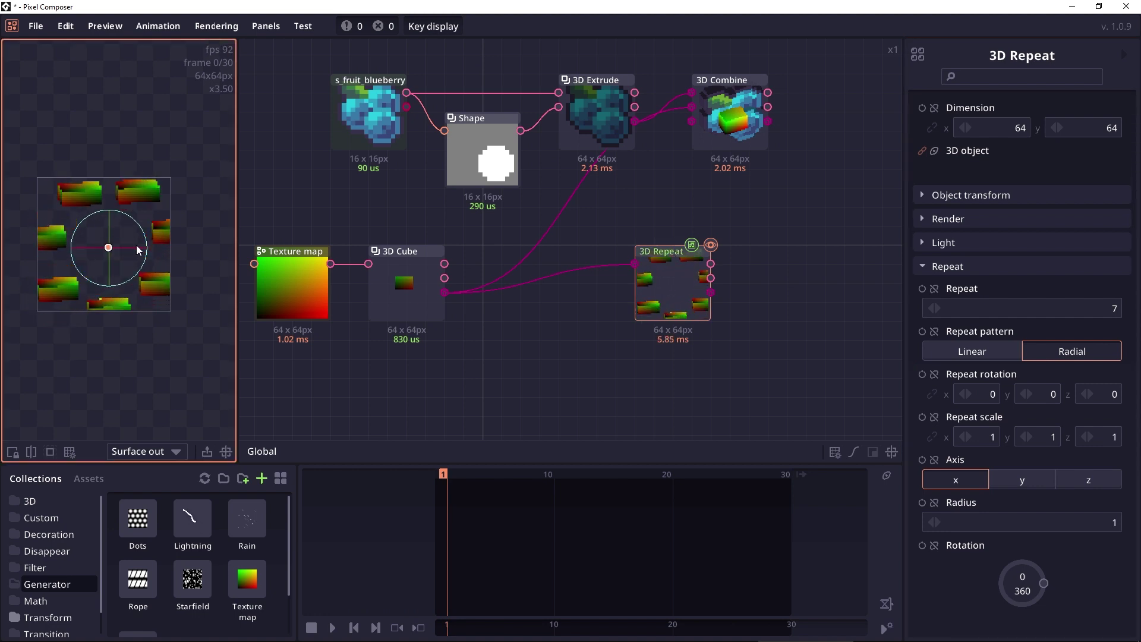
Set the radial repeat axis to z, with 12 repeats and a repeat rotation of 30 on z
click(1087, 480)
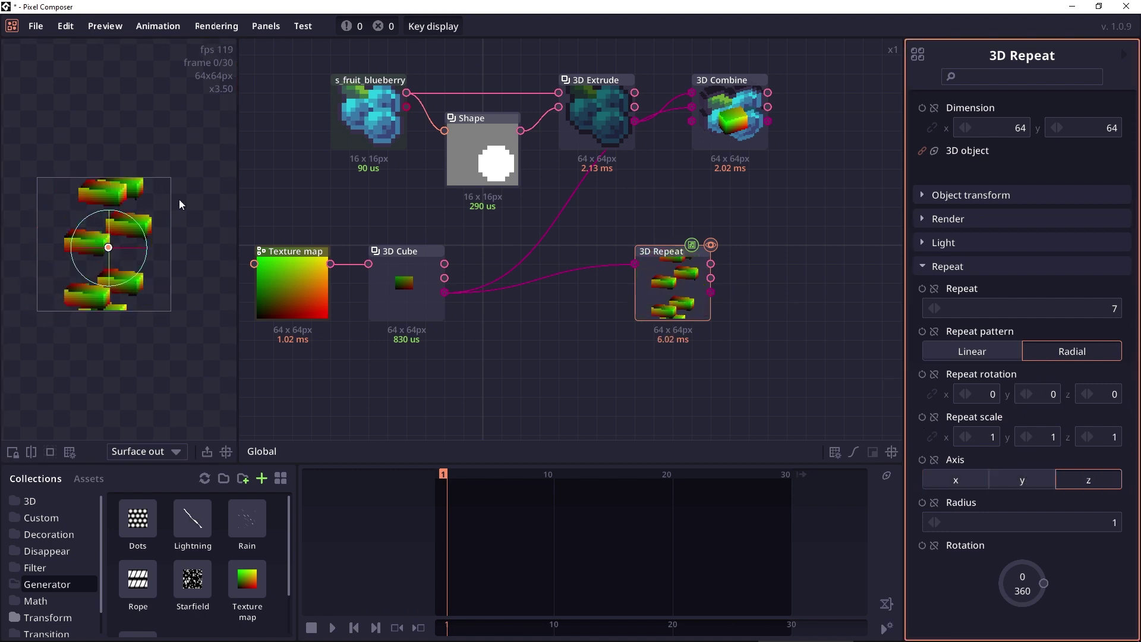
drag(109, 226, 149, 226)
click(1042, 310)
text(12)
click(1102, 395)
text(30)
key(Return)
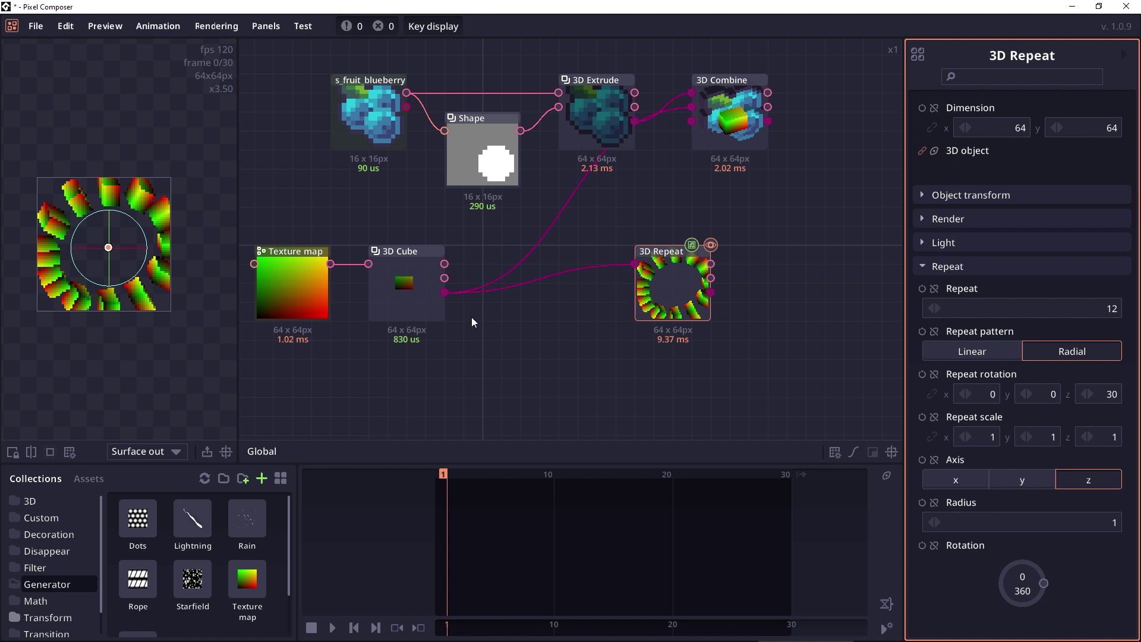
Set the radius of the radial cube repeat to -0.81
click(974, 520)
text(0.12)
drag(983, 529, 991, 545)
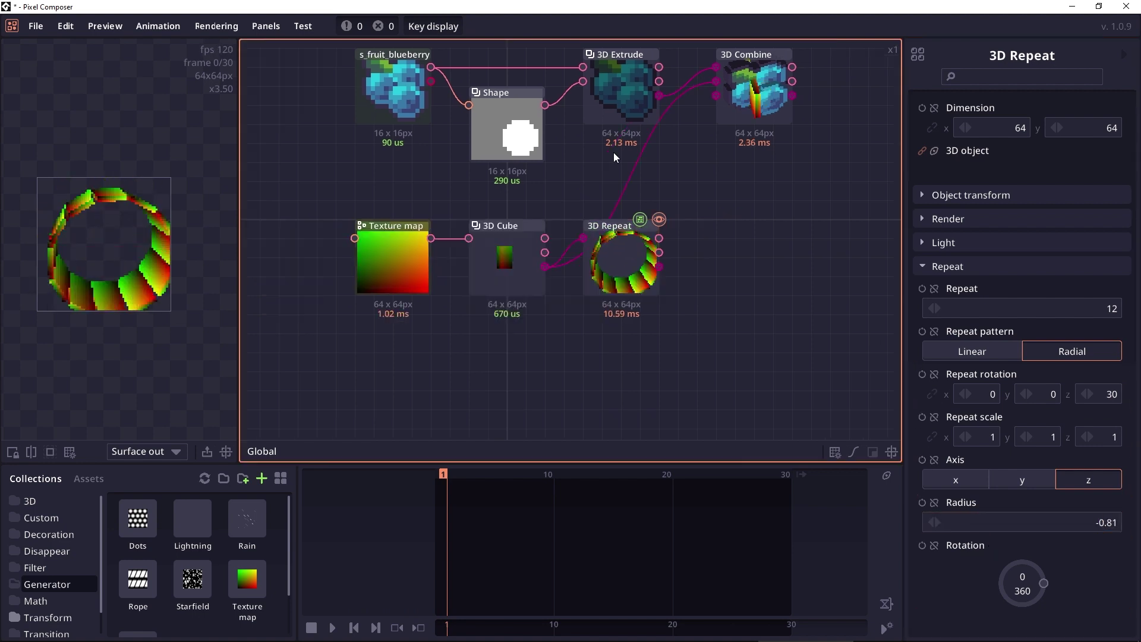
drag(761, 197, 761, 311)
scroll(762, 312, up, 1)
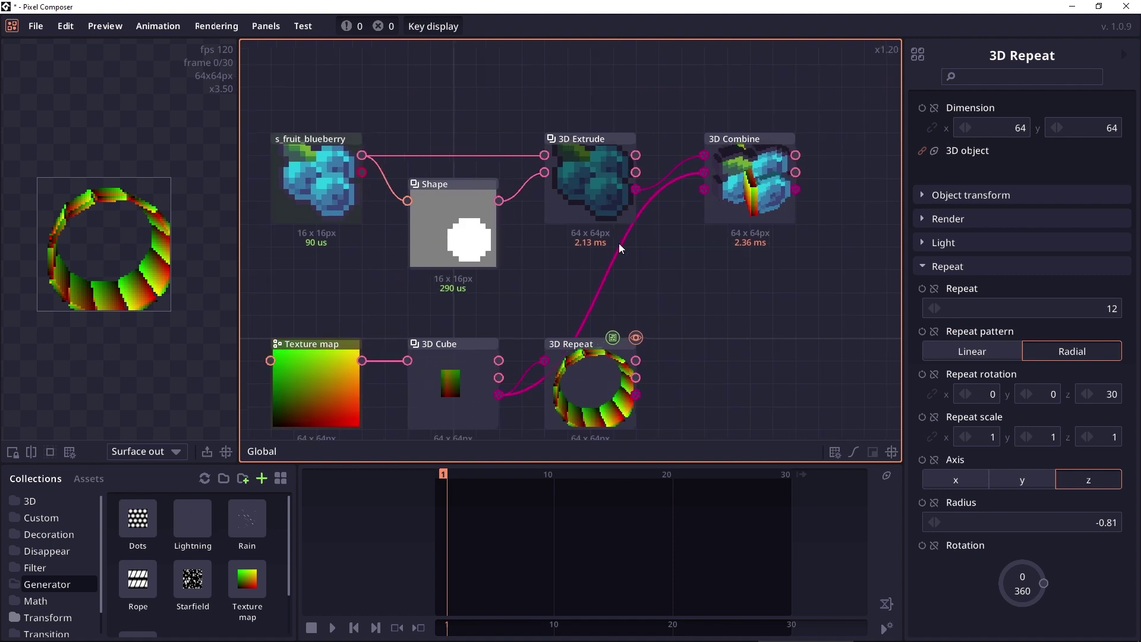
scroll(618, 244, down, 1)
drag(679, 259, 701, 220)
click(611, 141)
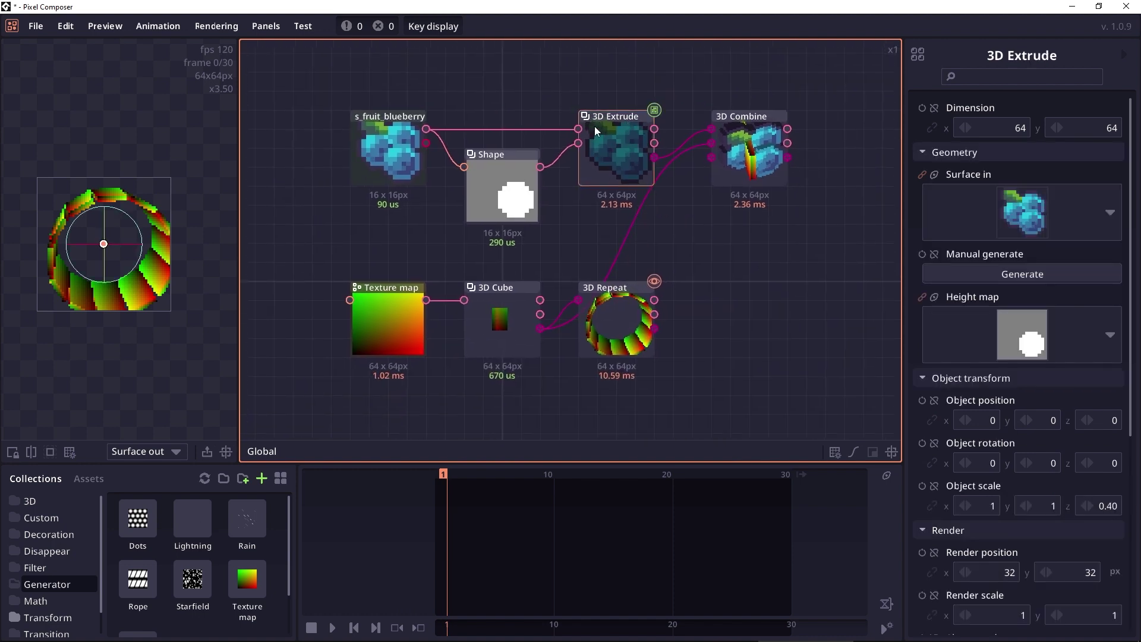
Add an image array node holding three fruit sprites, including s_fruit_pineapple, and place it below the Texture map node
drag(720, 393, 738, 220)
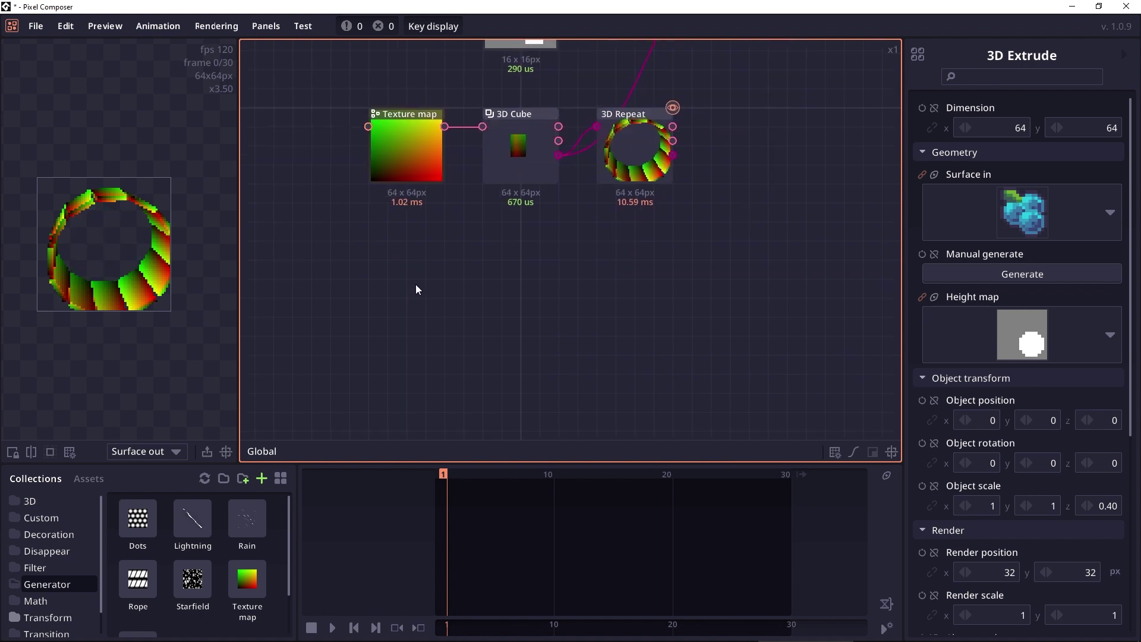
right_click(403, 266)
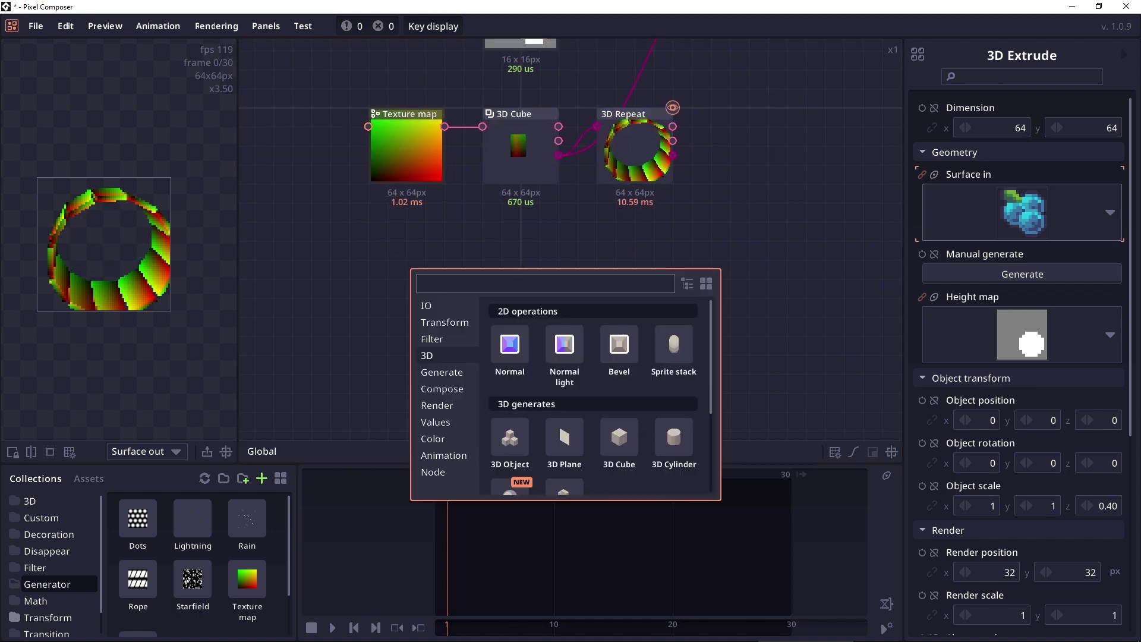
drag(339, 311, 379, 259)
click(574, 337)
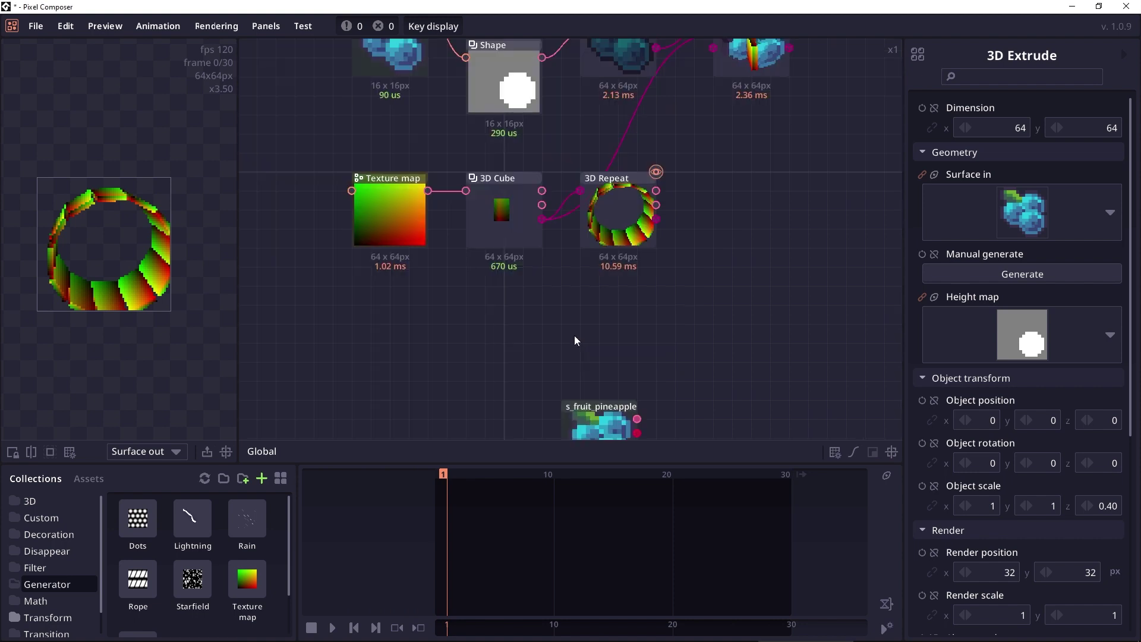
drag(621, 385, 426, 312)
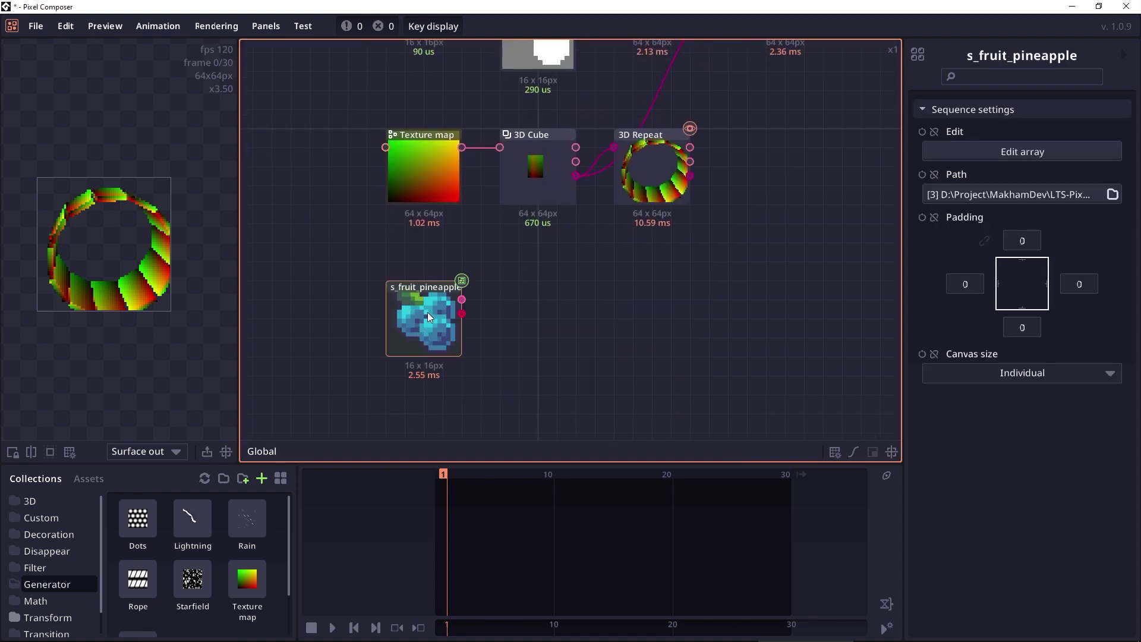
Feed the fruit sprite array into a new 3D Extrude node and its 3D output into a new 3D Repeat node
right_click(502, 298)
click(664, 429)
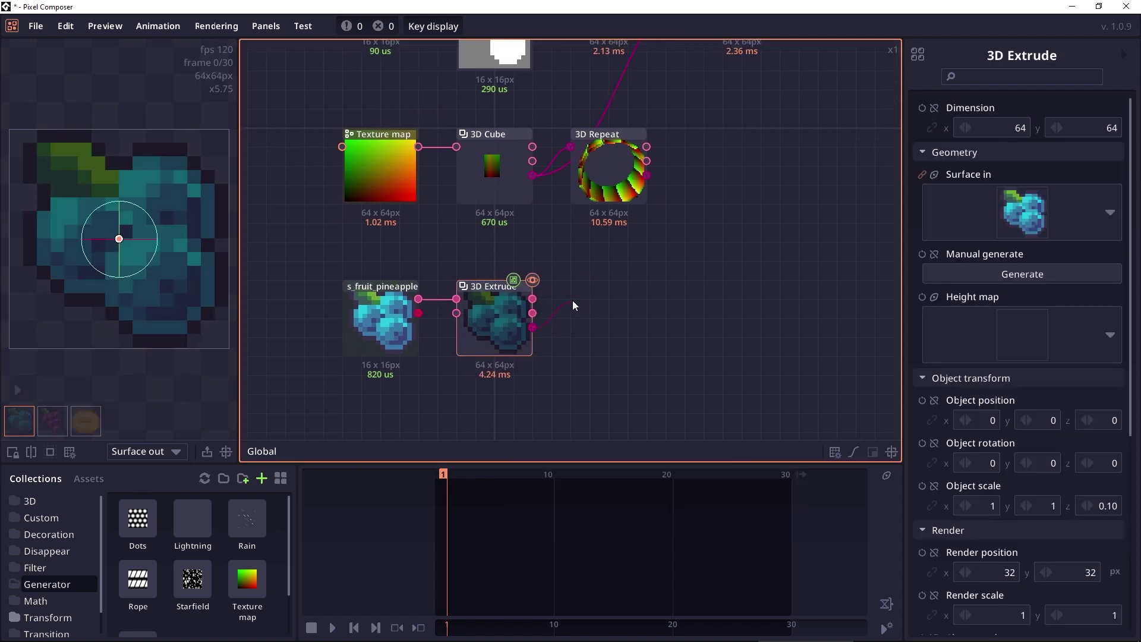
drag(572, 305, 588, 308)
click(800, 470)
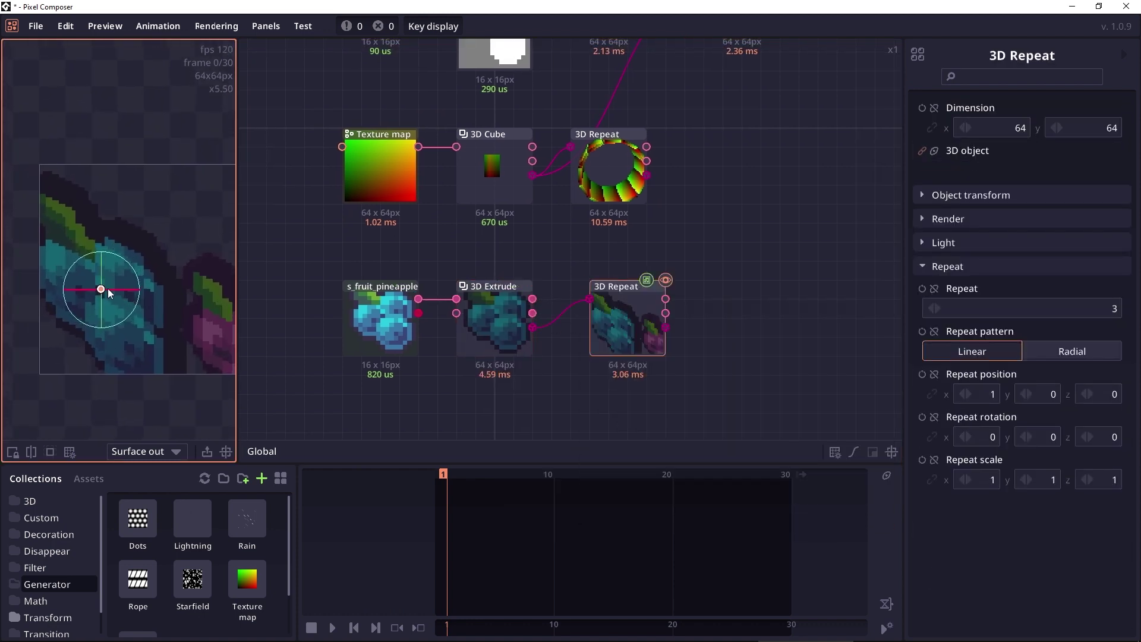
Set the fruit repeat position to 0 on x and 0.10 on z, and reposition and rotate the stack in the preview
drag(108, 290, 117, 266)
click(982, 395)
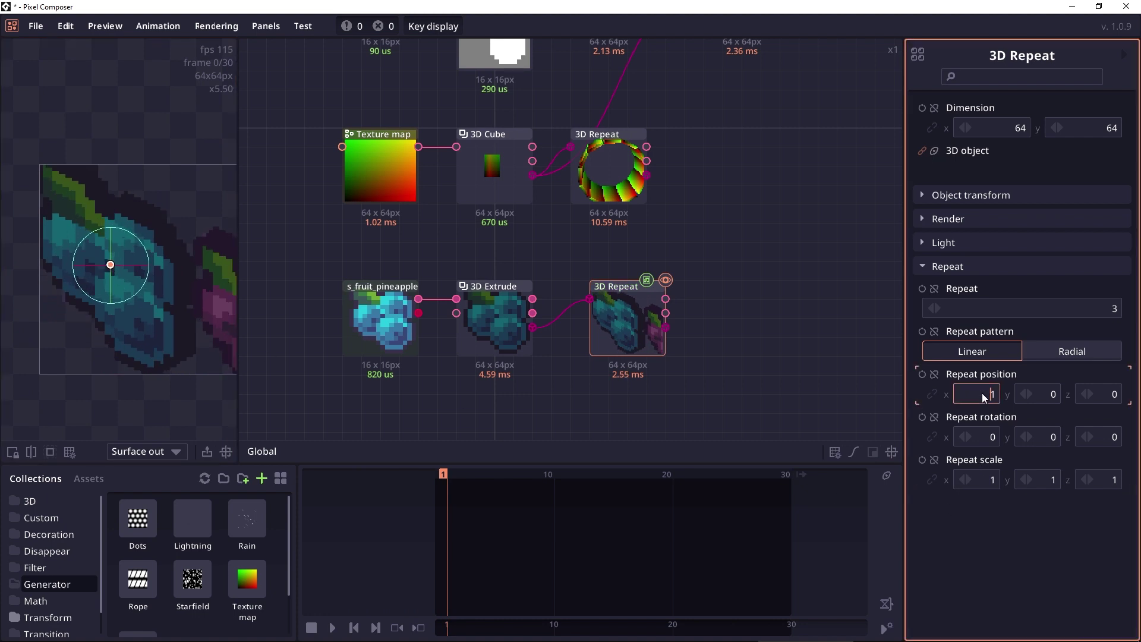
key(ctrl+a)
text(0)
click(1049, 394)
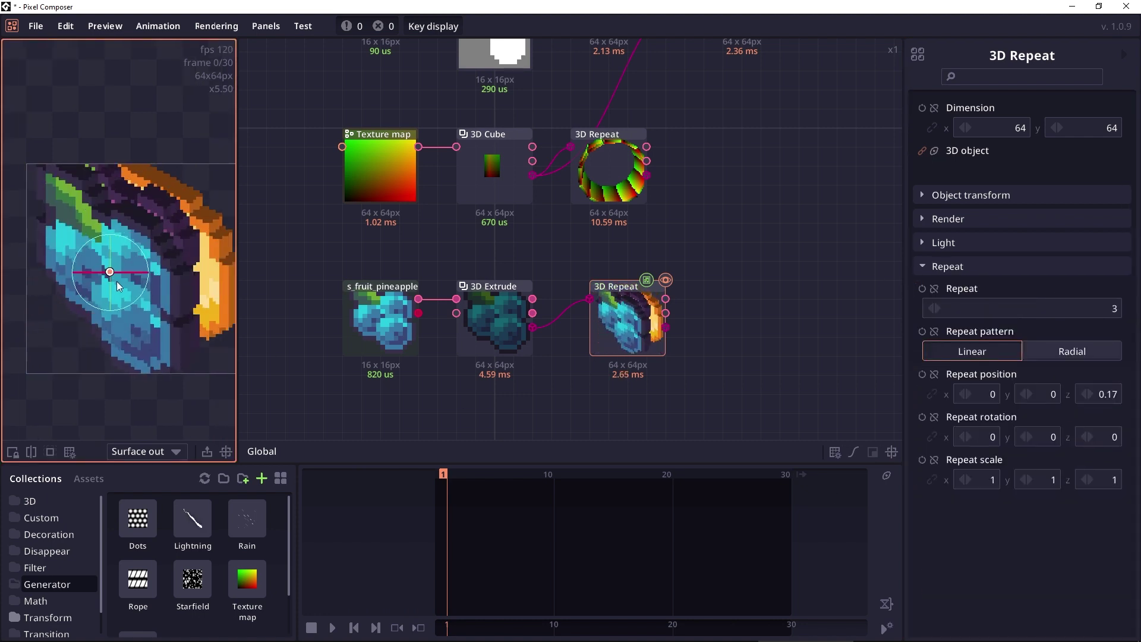
mouse_move(117, 286)
mouse_down()
mouse_move(126, 272)
mouse_move(95, 265)
mouse_move(123, 266)
mouse_move(104, 267)
mouse_move(104, 278)
mouse_move(139, 289)
mouse_up()
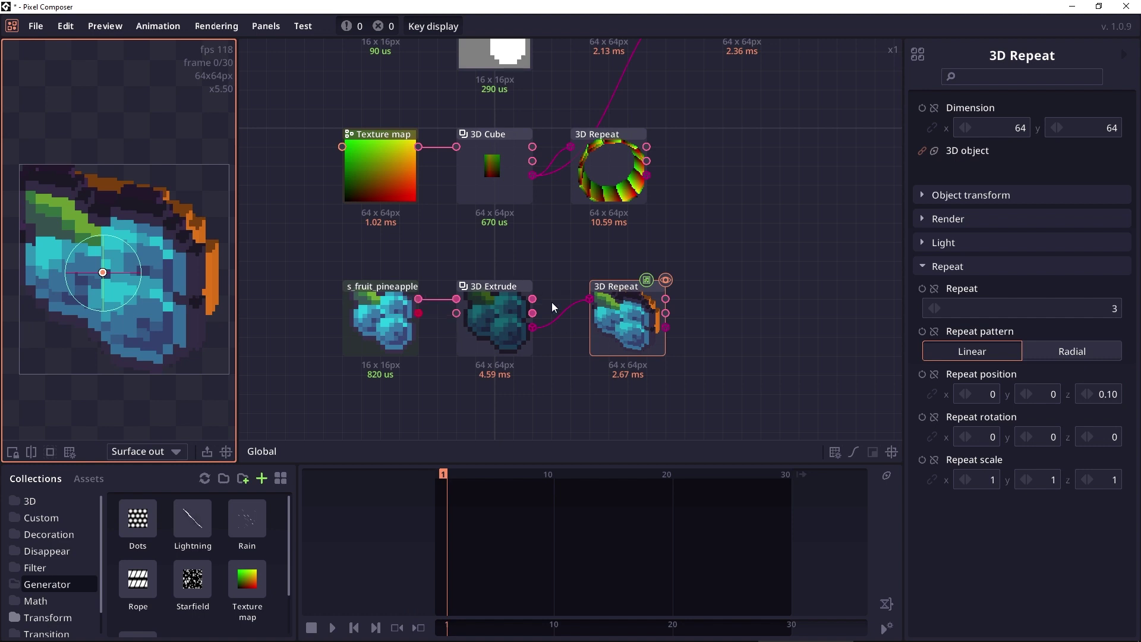
drag(600, 313, 658, 322)
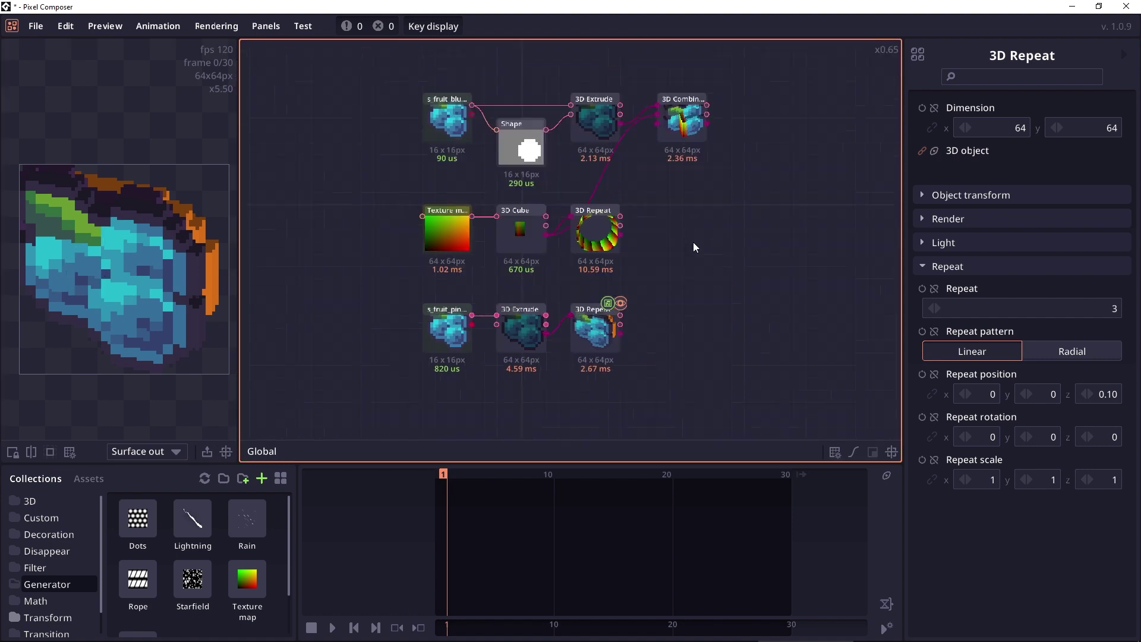